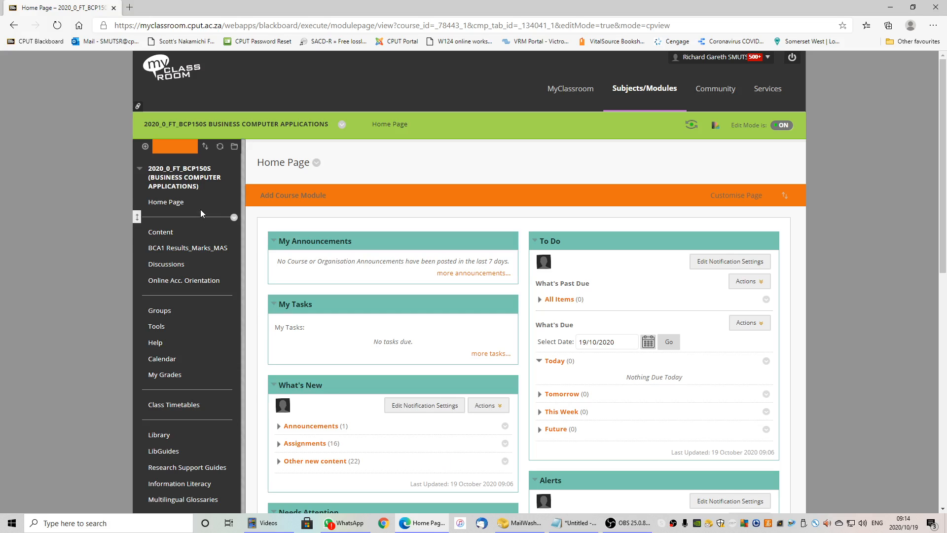
Open the Practical_Excel Relative & Absolute folder inside the course content's MS Excel Practical Tasks folder.
left_click(181, 207)
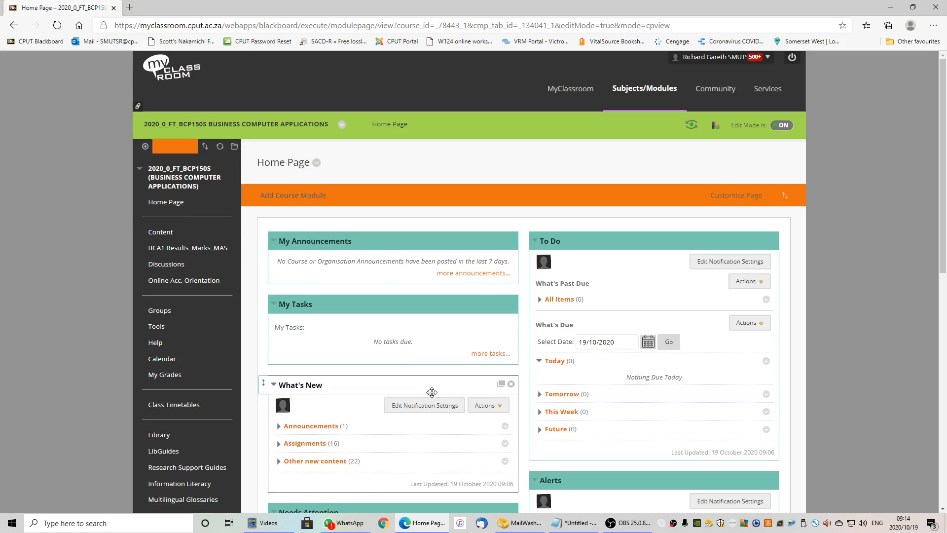
scroll(429, 393, "down", 7)
scroll(433, 393, "down", 2)
scroll(433, 393, "up", 6)
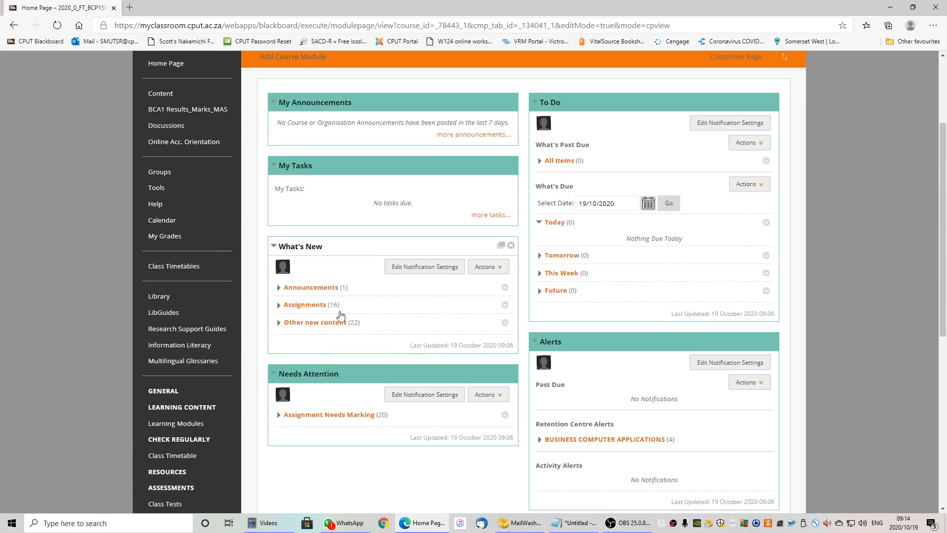
left_click(163, 94)
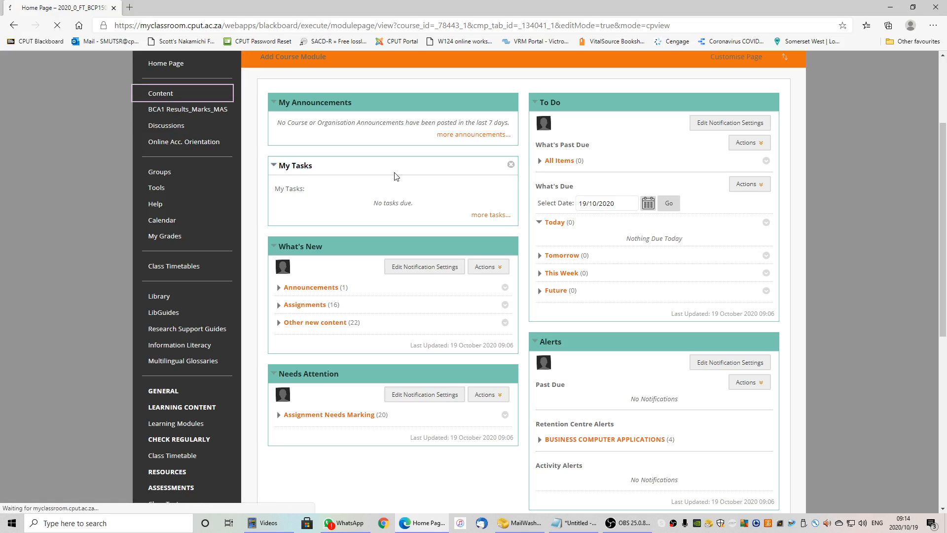
scroll(425, 317, "down", 5)
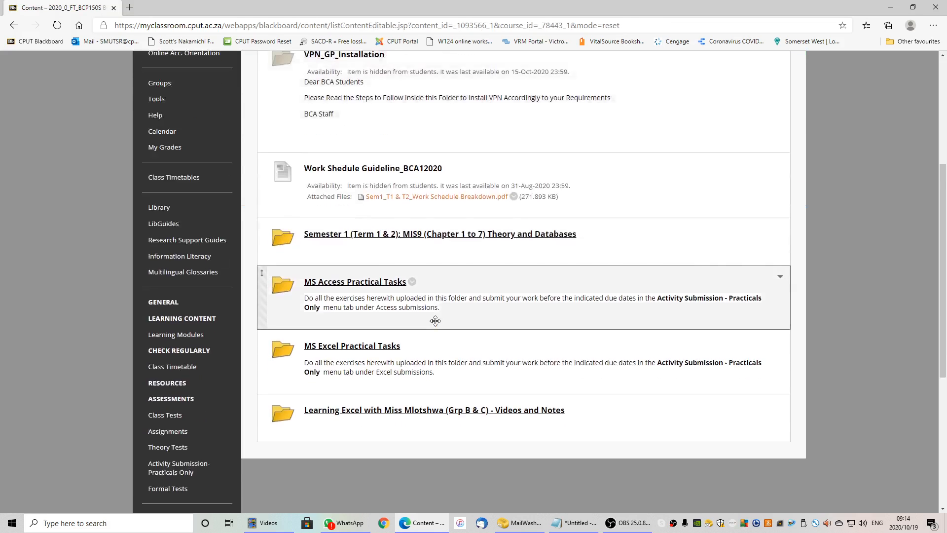
left_click(342, 283)
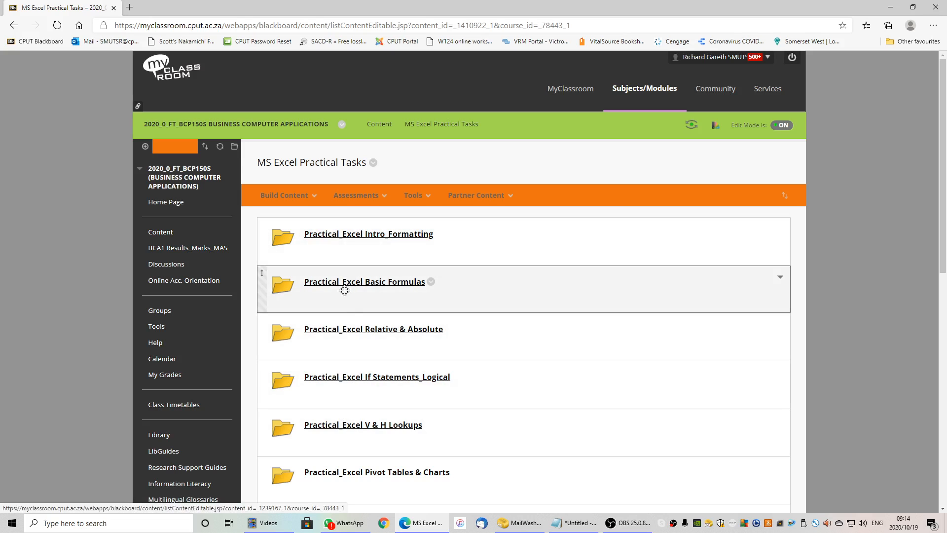
left_click(357, 331)
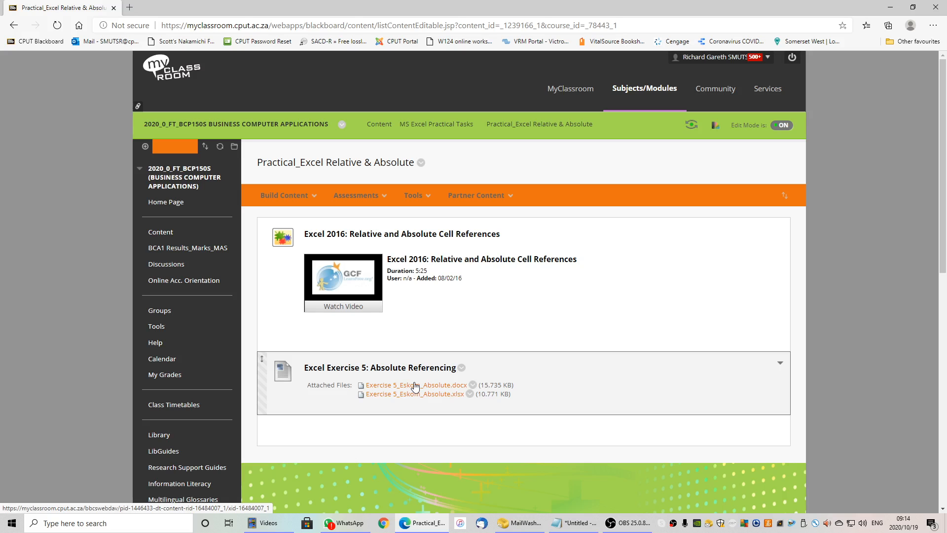
Open Exercise 5_Eskom_Absolute.docx in Word and read the exercise instructions and the sample solution table.
left_click(414, 386)
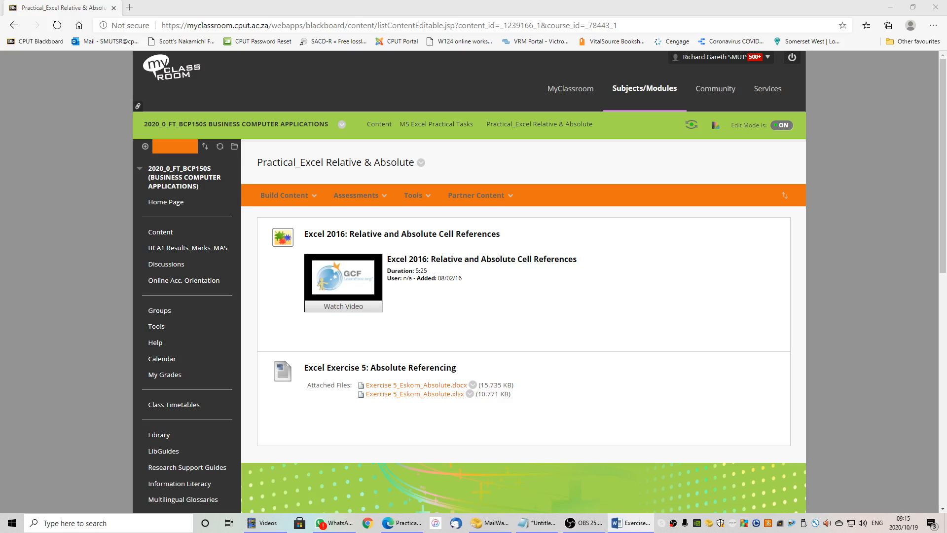
left_click_drag(344, 89, 384, 82)
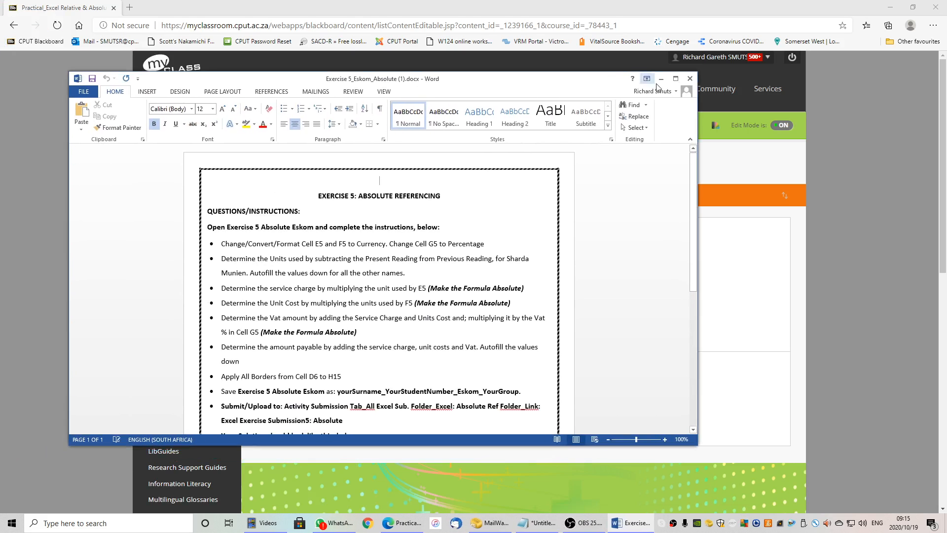
left_click(675, 79)
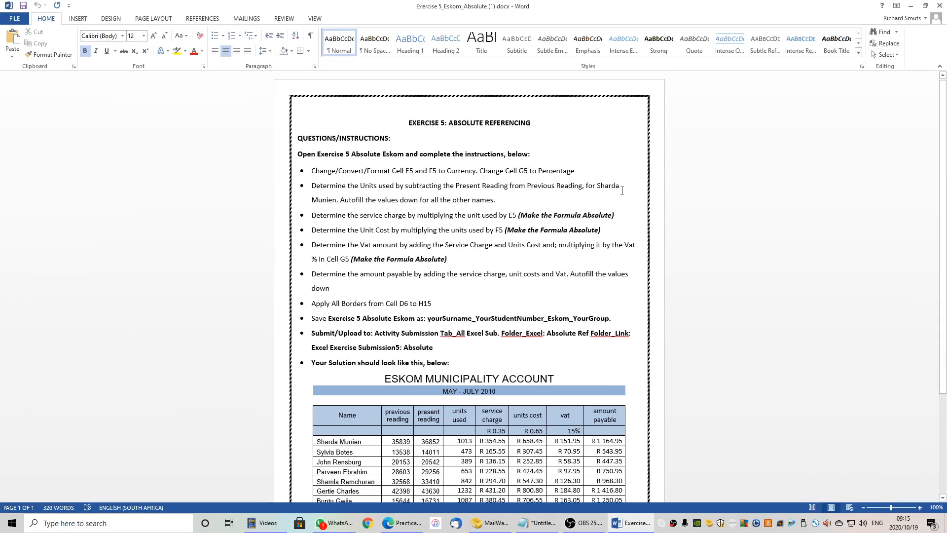
scroll(396, 339, "down", 2)
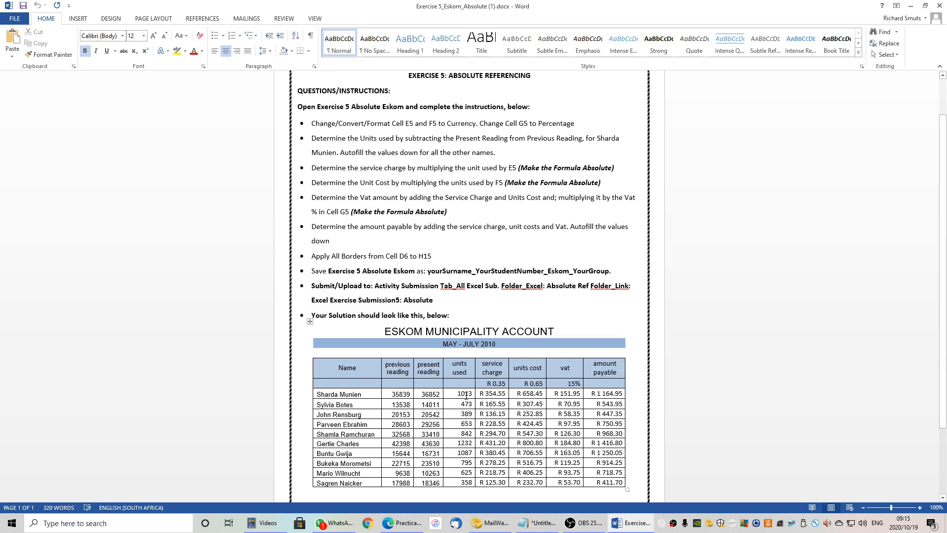
left_click(909, 9)
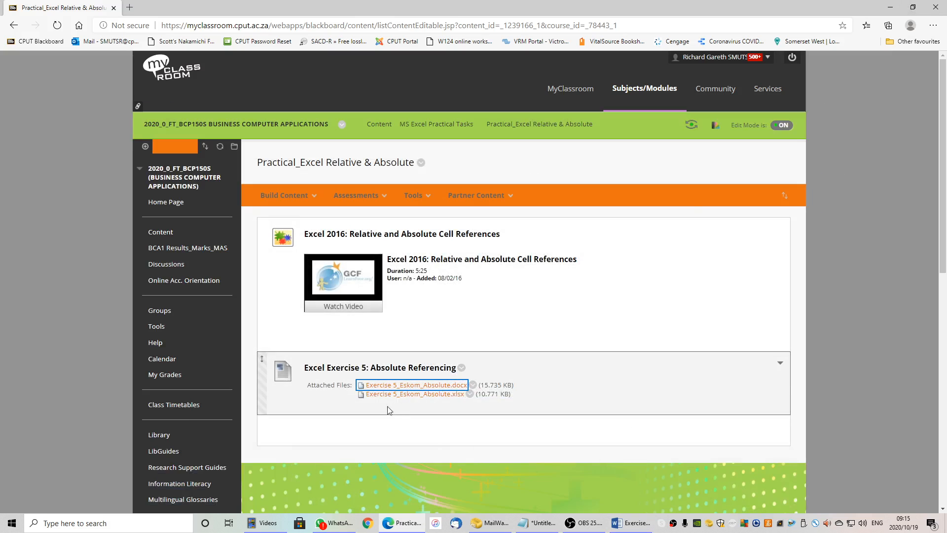
Download Exercise 5_Eskom_Absolute.xlsx and open it for editing in Excel, with the Word instructions moved off this screen.
left_click(404, 395)
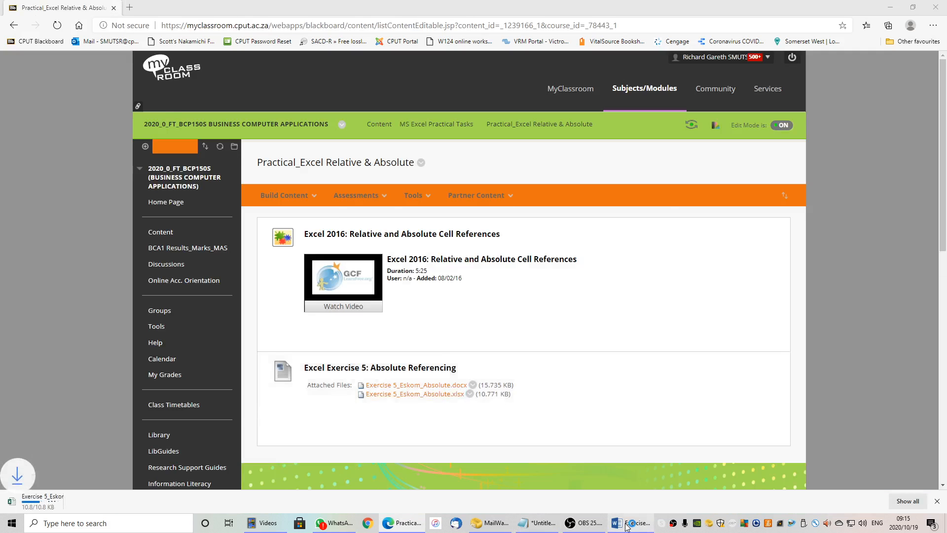
left_click(625, 524)
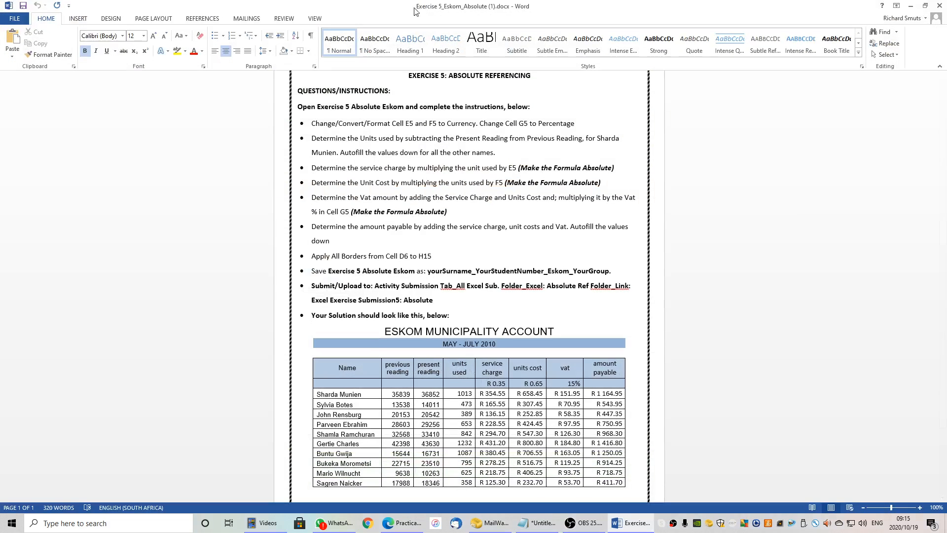
left_click_drag(440, 10, 0, 43)
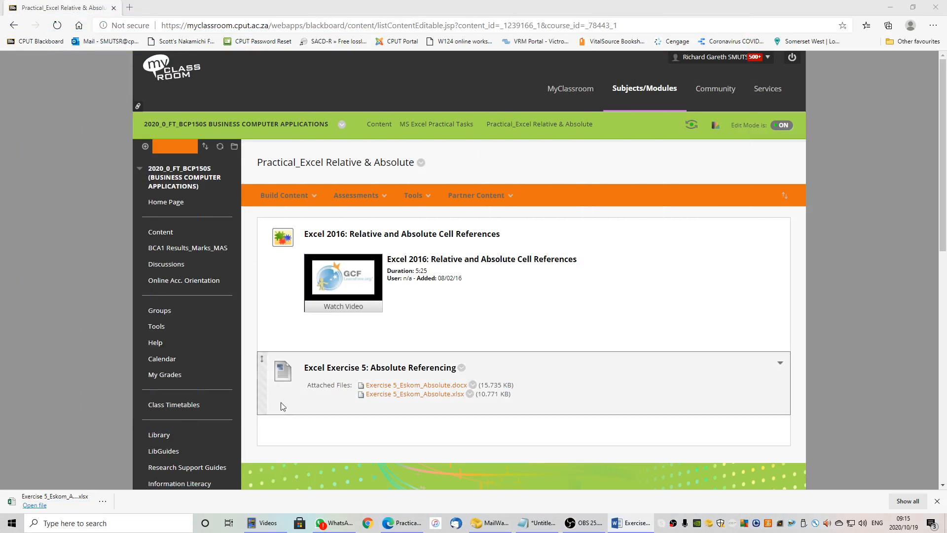
left_click(32, 507)
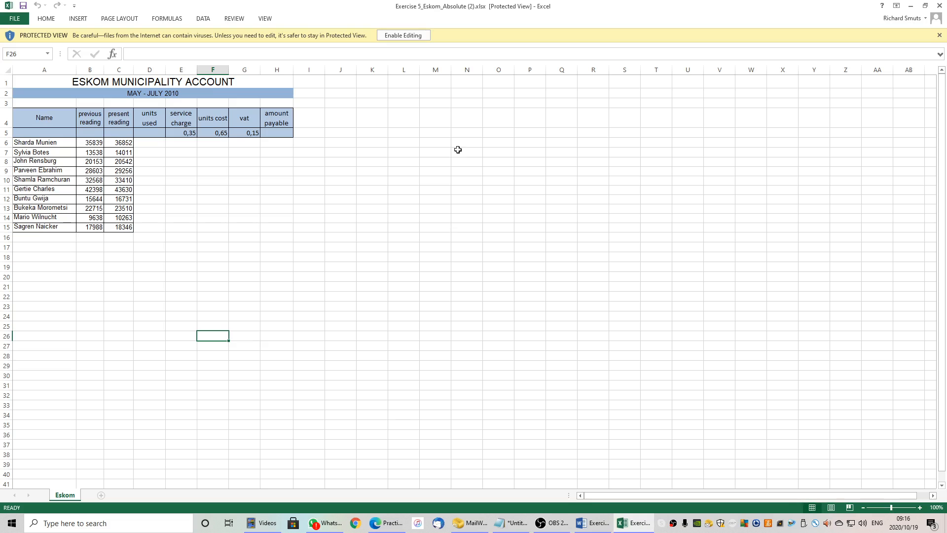
left_click(417, 35)
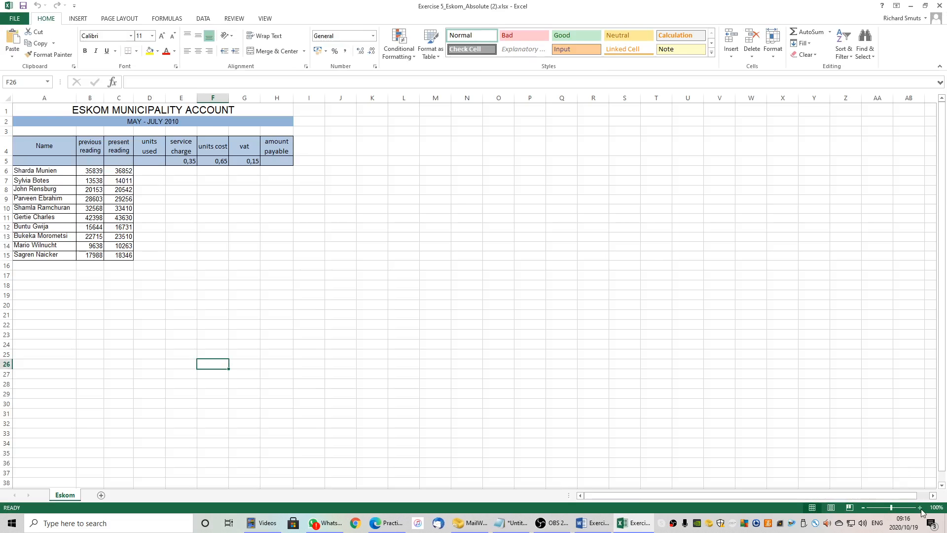
Format cells E6:H15 as Currency with the R symbol and fewer decimal places.
left_click(919, 508)
left_click(919, 507)
left_click(920, 507)
left_click(920, 507)
left_click(920, 507)
left_click(919, 508)
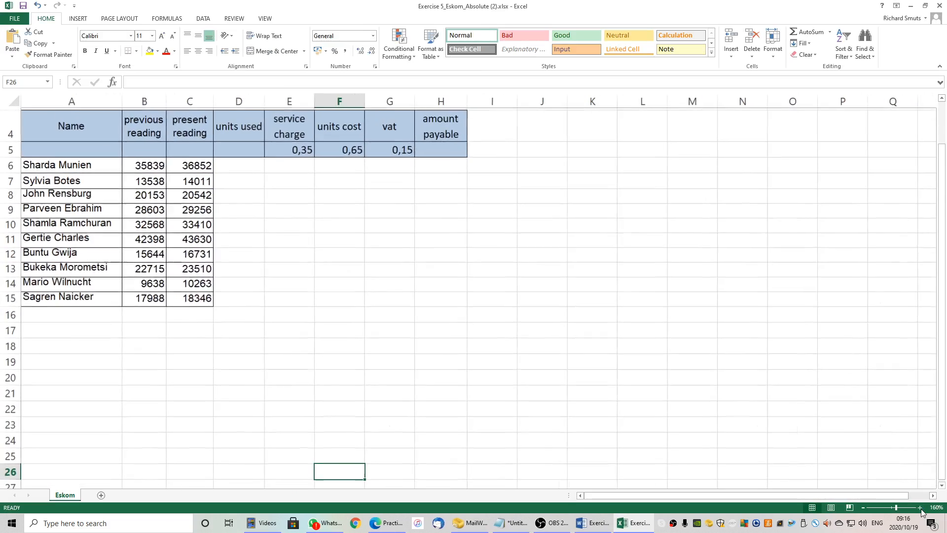
scroll(498, 327, "up", 1)
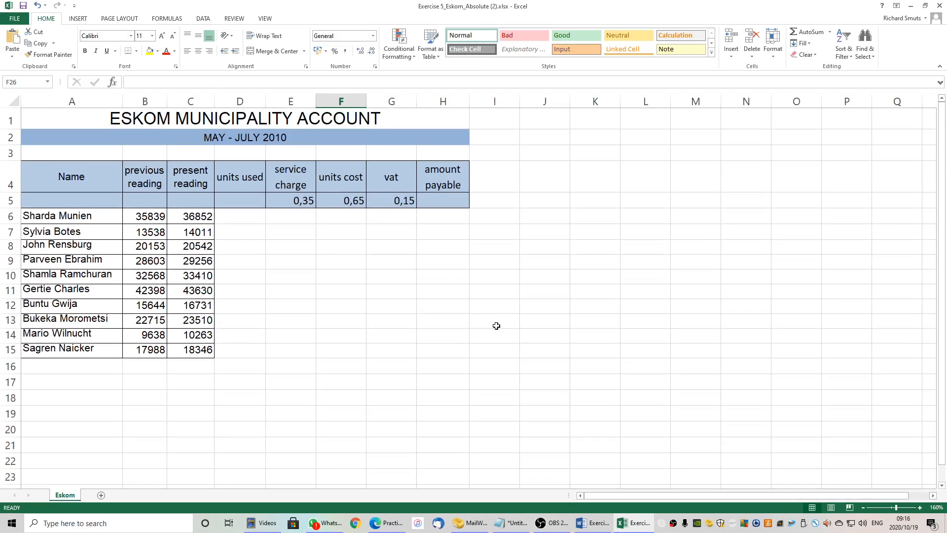
left_click(236, 216)
mouse_move(237, 216)
left_mouse_down()
mouse_move(371, 337)
mouse_move(416, 359)
mouse_move(436, 360)
mouse_move(432, 349)
left_mouse_up()
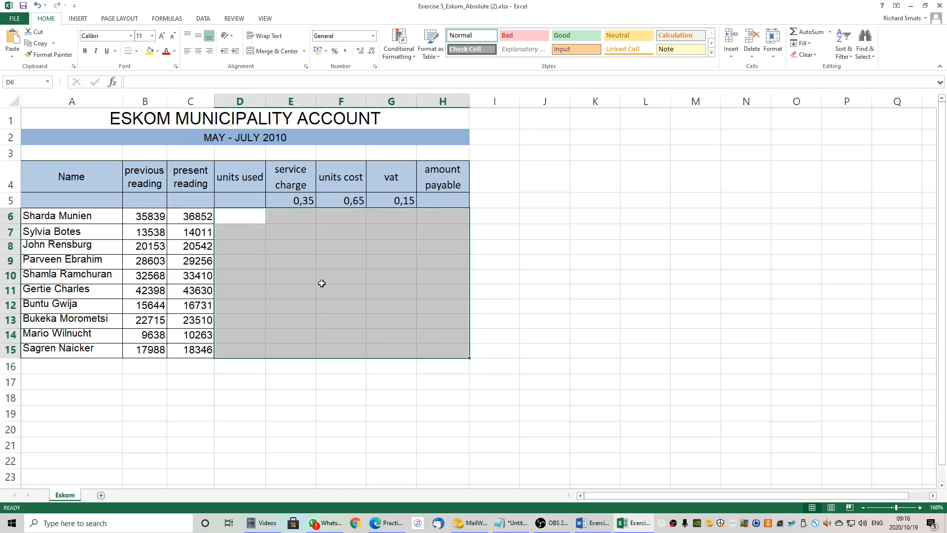
left_click(306, 262)
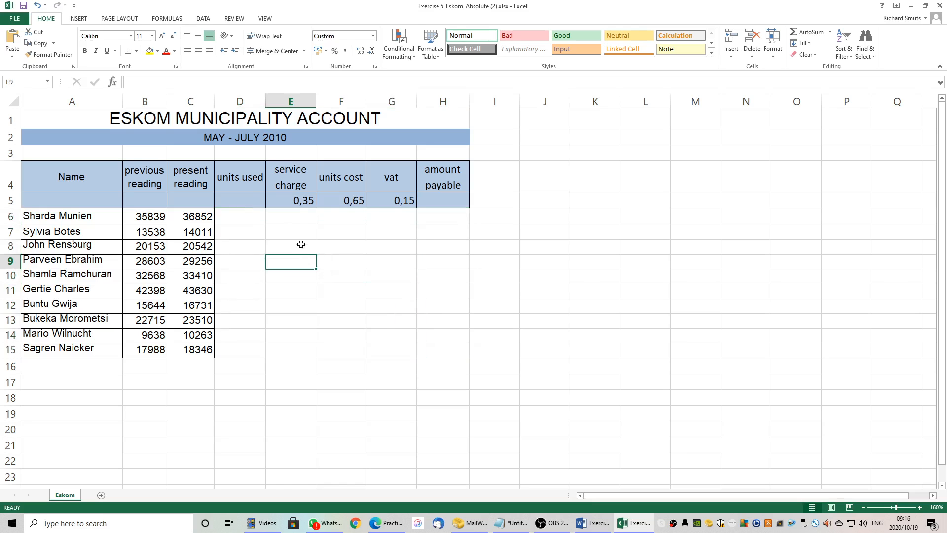
left_click_drag(290, 217, 425, 351)
right_click(394, 306)
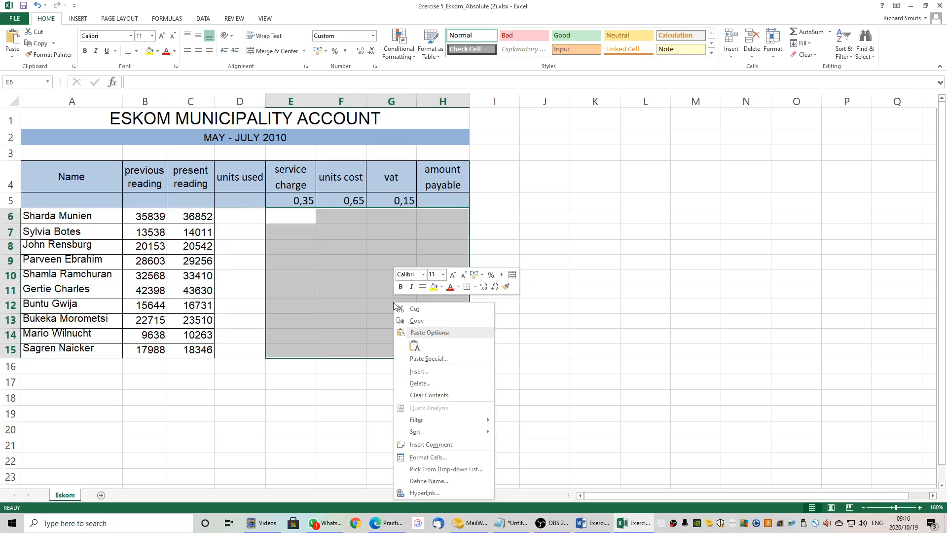
left_click(429, 457)
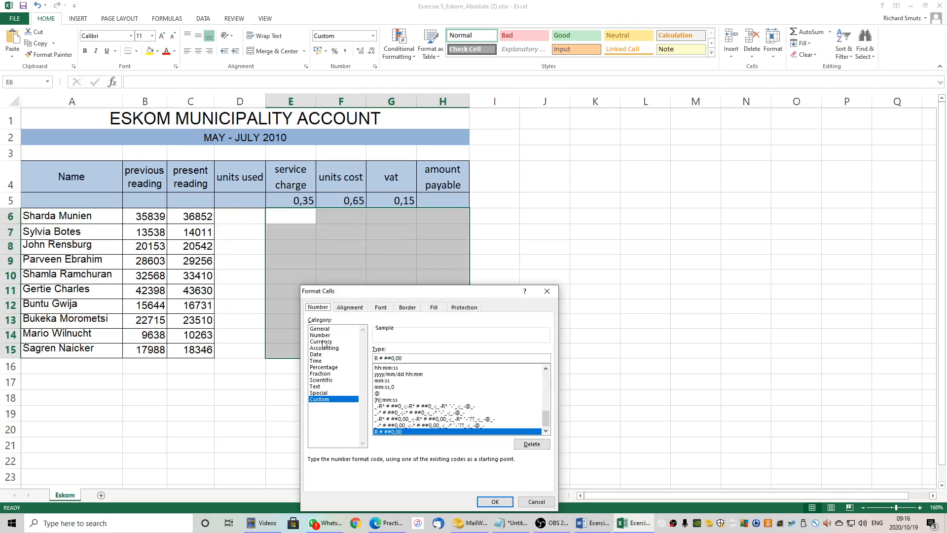
left_click(323, 341)
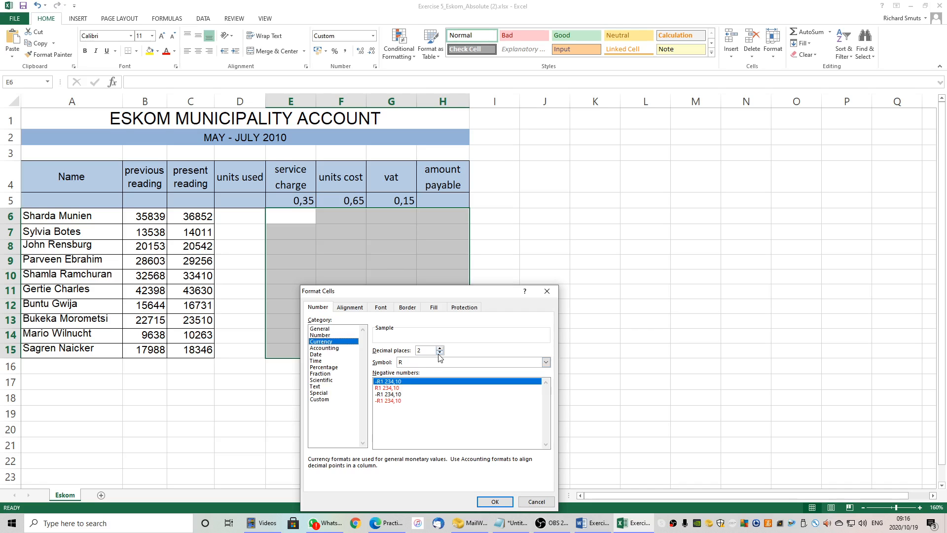
left_click(439, 353)
left_click(440, 353)
left_click(493, 501)
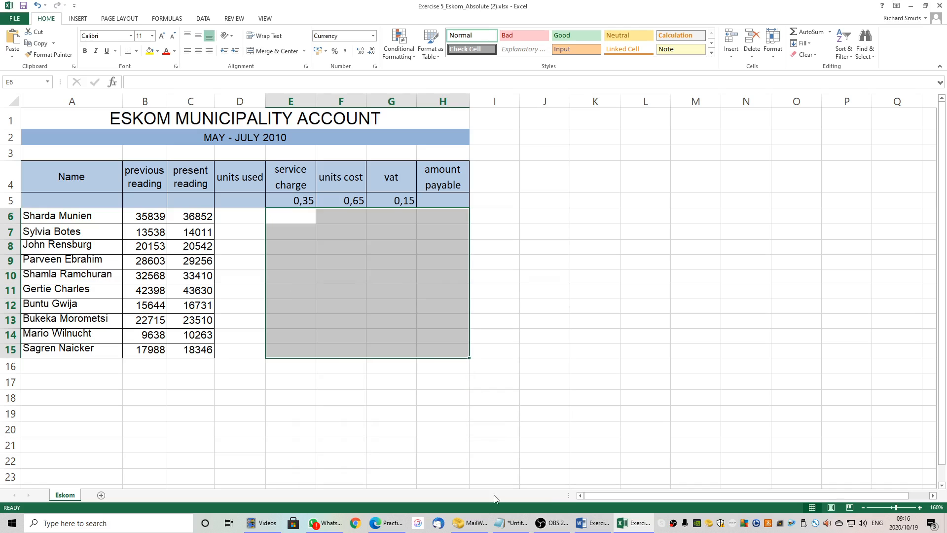
left_click(409, 345)
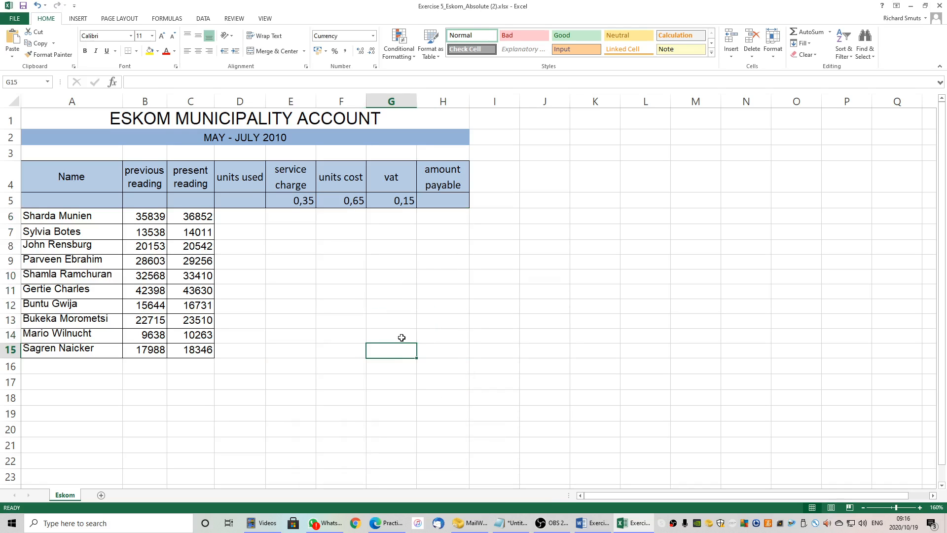
Calculate the units used in D6 with =C6-B6 and fill the formula down to D15.
left_click(242, 220)
type("=")
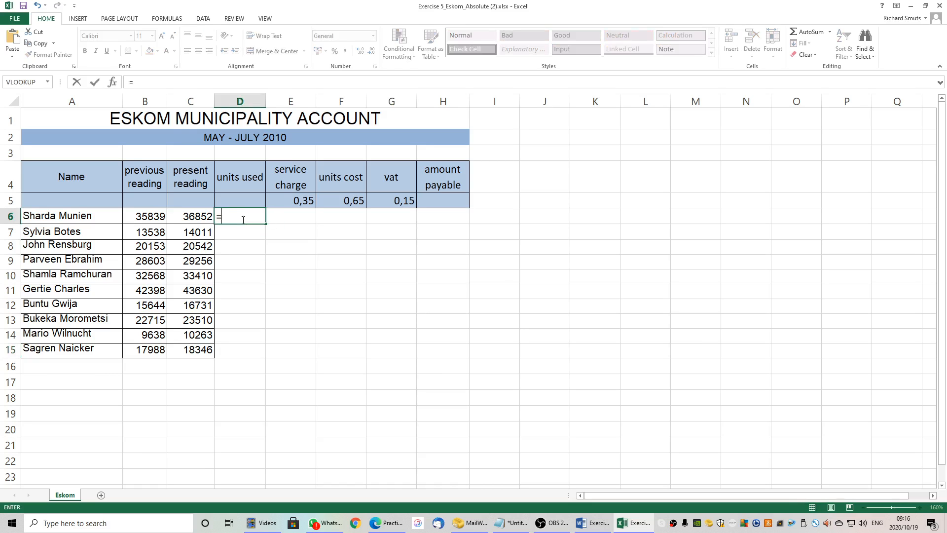
left_click(199, 216)
type("-")
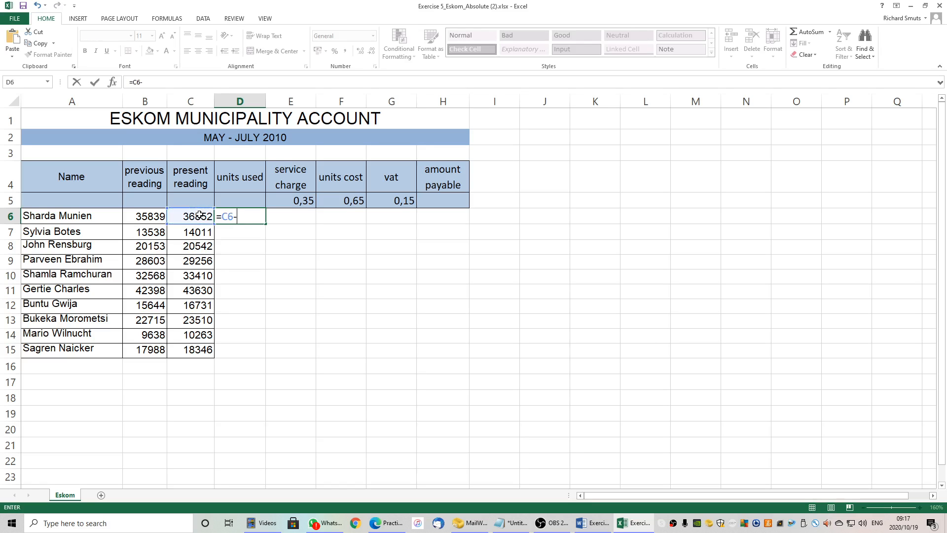
left_click(155, 217)
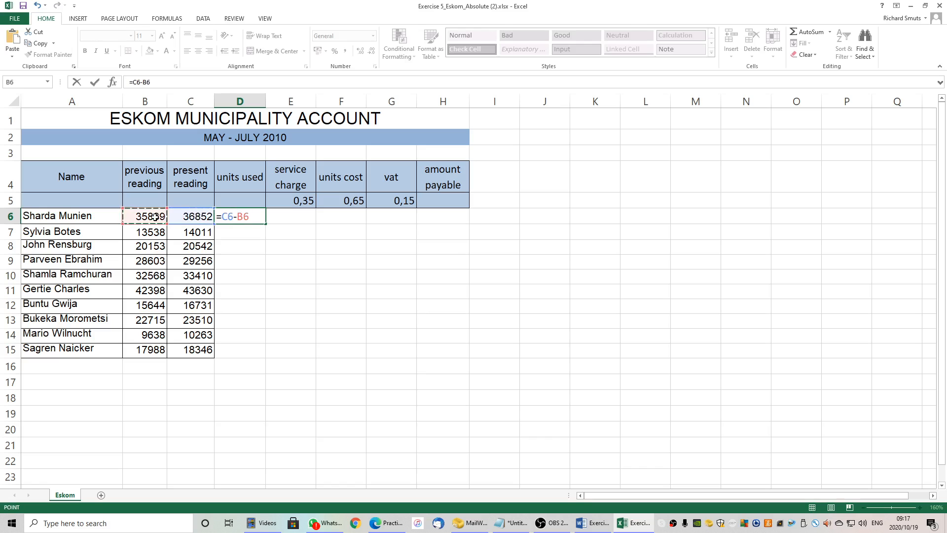
key("Return")
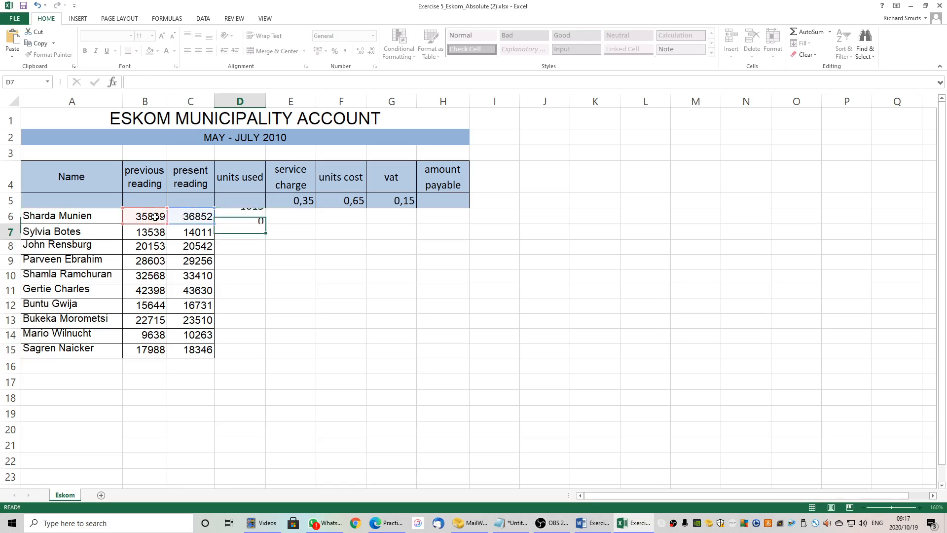
left_click(253, 217)
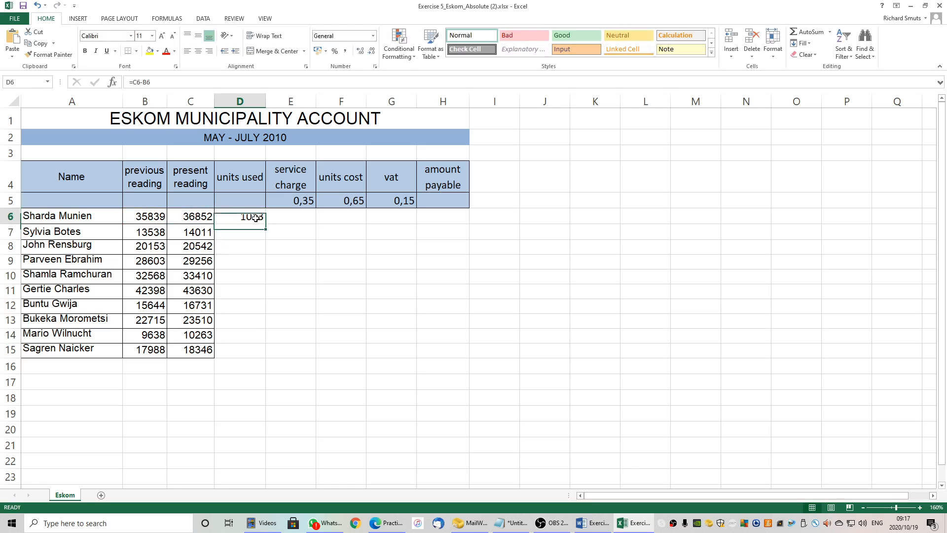
left_click_drag(266, 225, 253, 359)
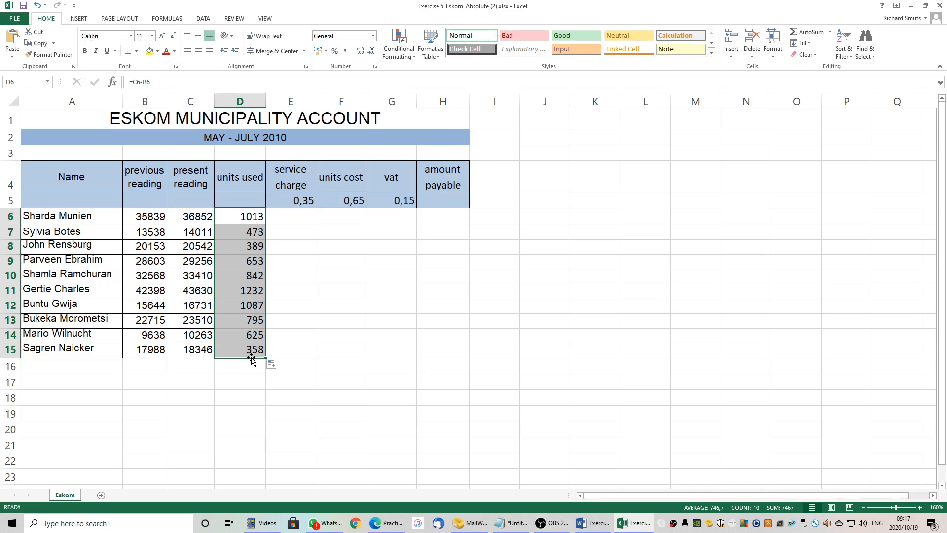
Check the units used formulas in the first rows of column D against their present and previous readings.
left_click(223, 220)
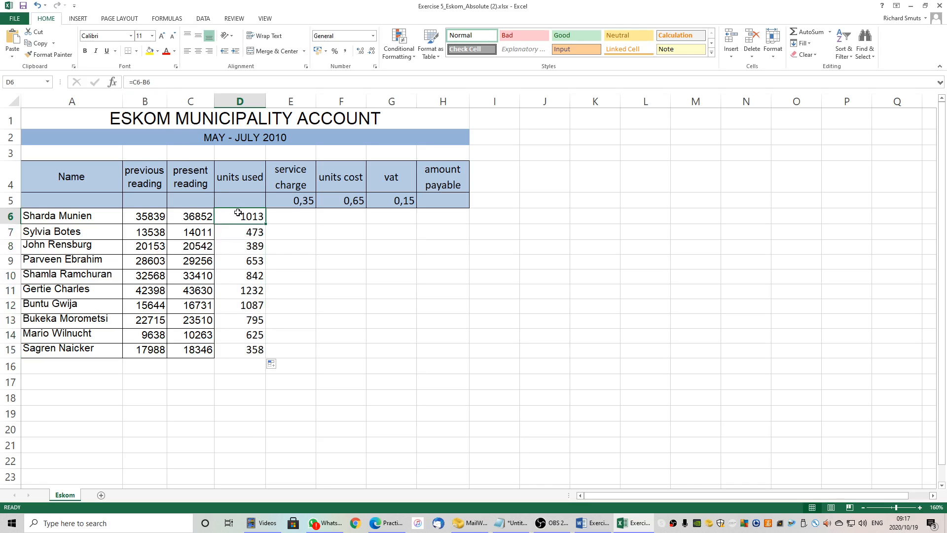
left_click_drag(237, 217, 162, 216)
left_click_drag(243, 232, 162, 233)
left_click_drag(242, 246, 165, 249)
left_click_drag(247, 262, 158, 261)
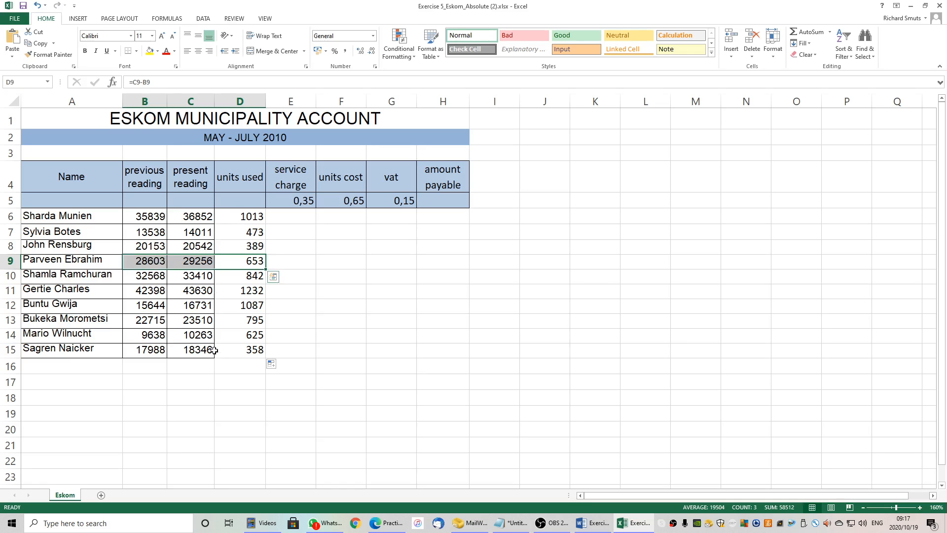
left_click(245, 218)
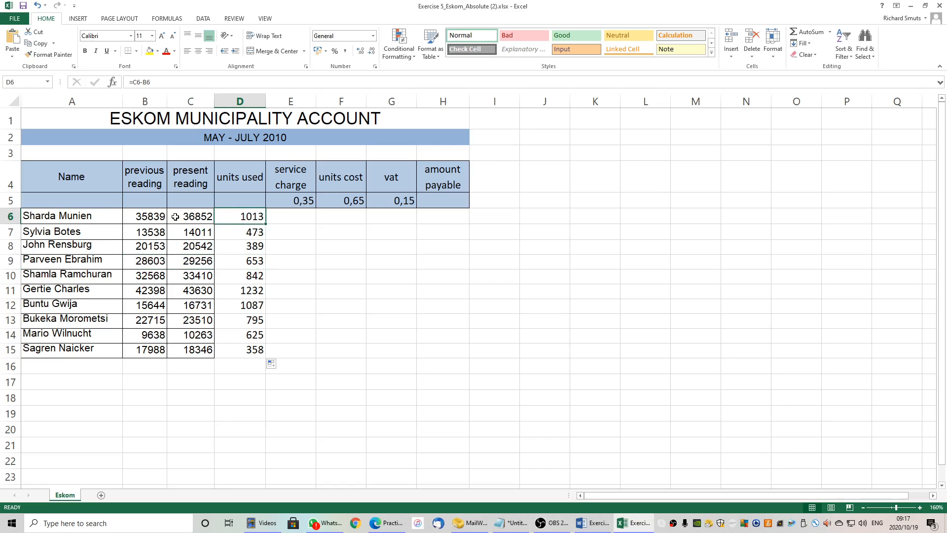
left_click(227, 234)
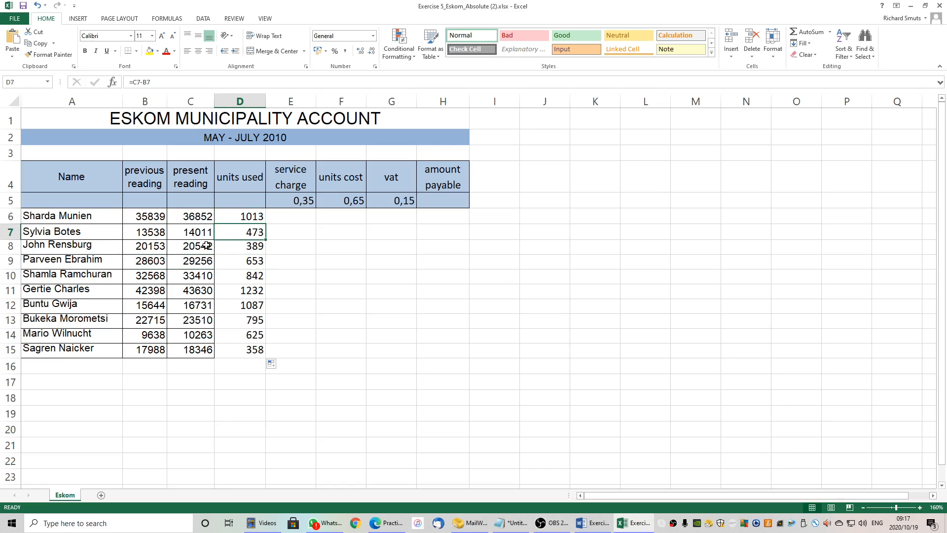
Try to calculate the service charge in E6 with =D6*E5 and fill the formula down to E15.
left_click(227, 251)
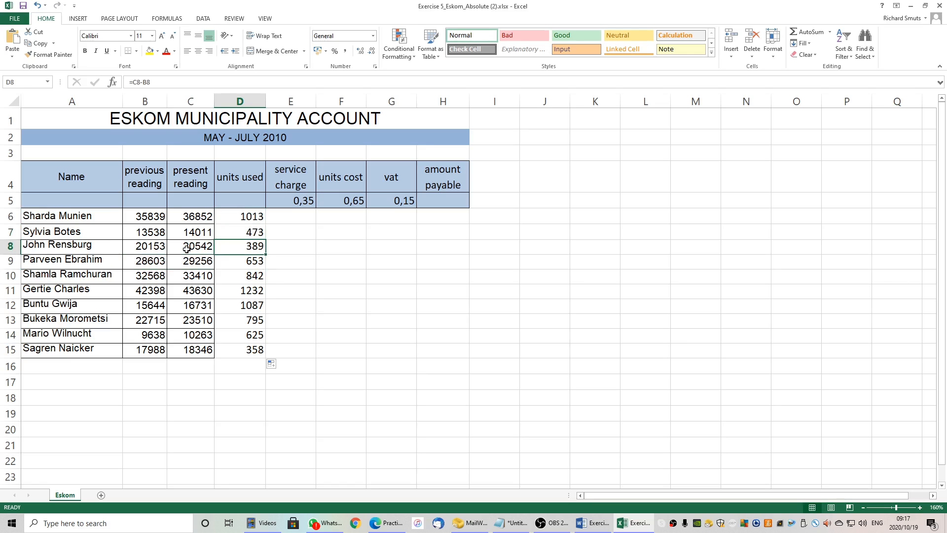
left_click(287, 219)
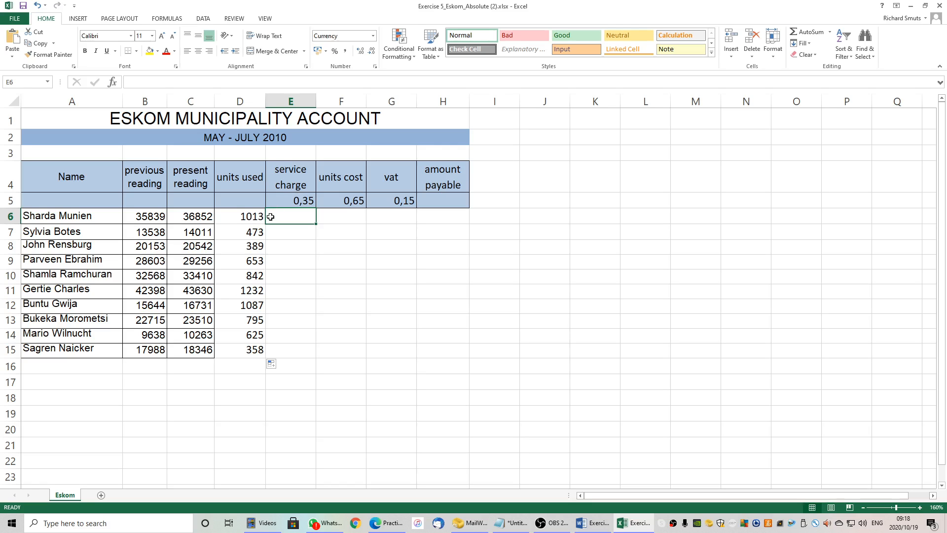
type("=")
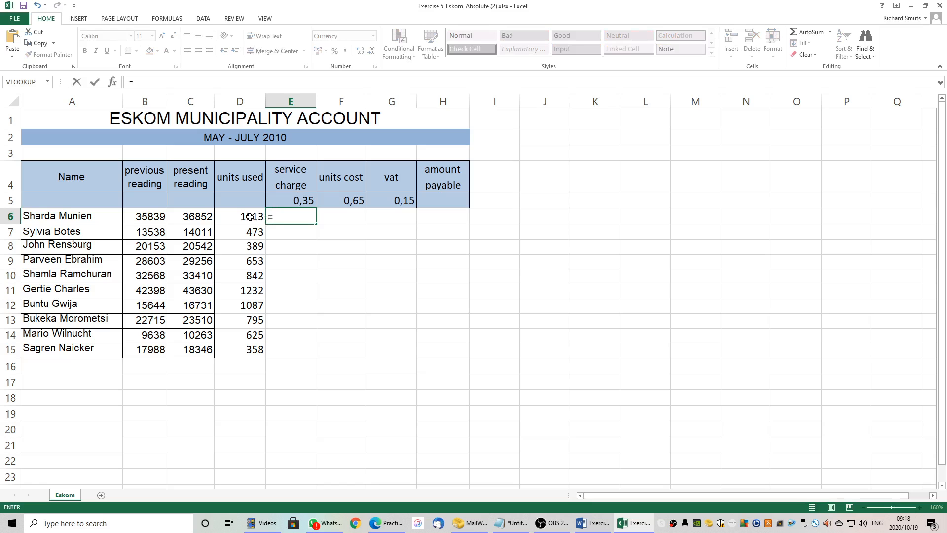
left_click(250, 217)
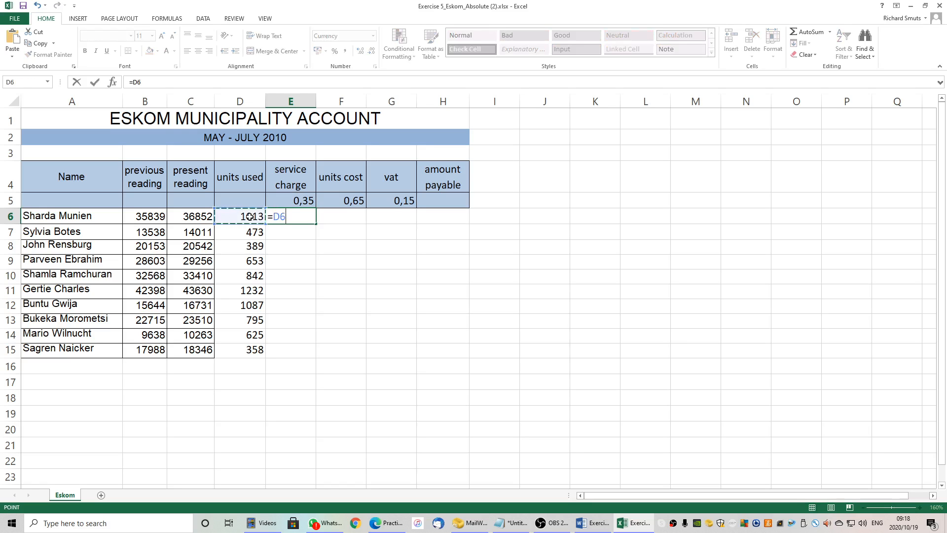
type("*")
left_click(296, 201)
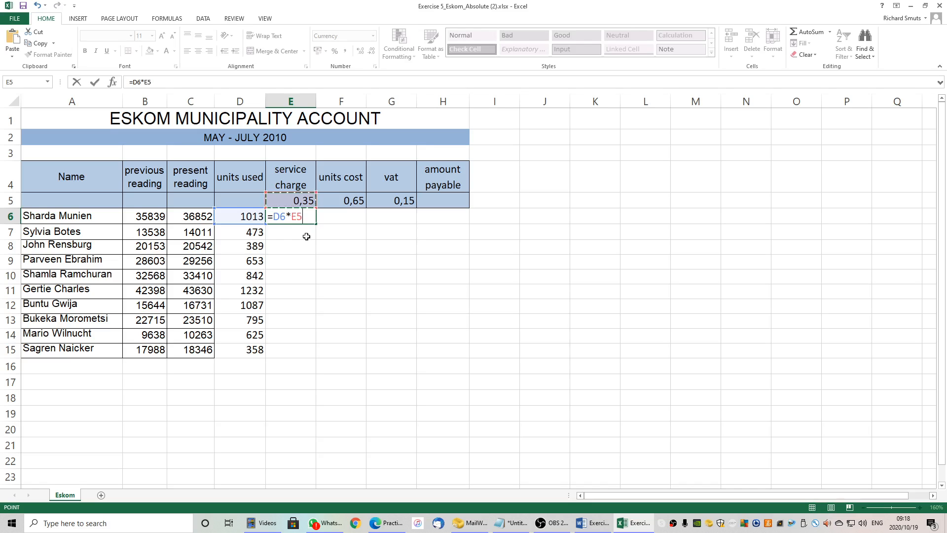
key("Return")
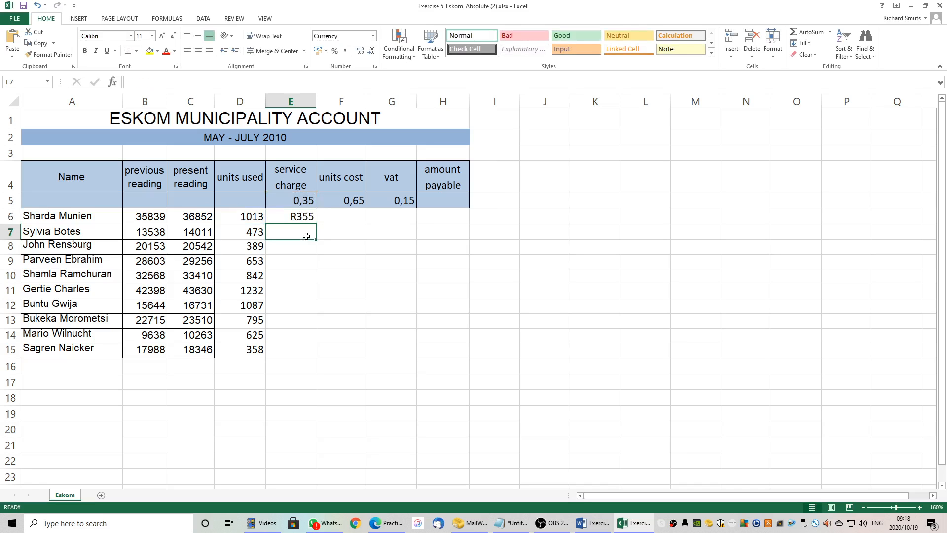
left_click(310, 218)
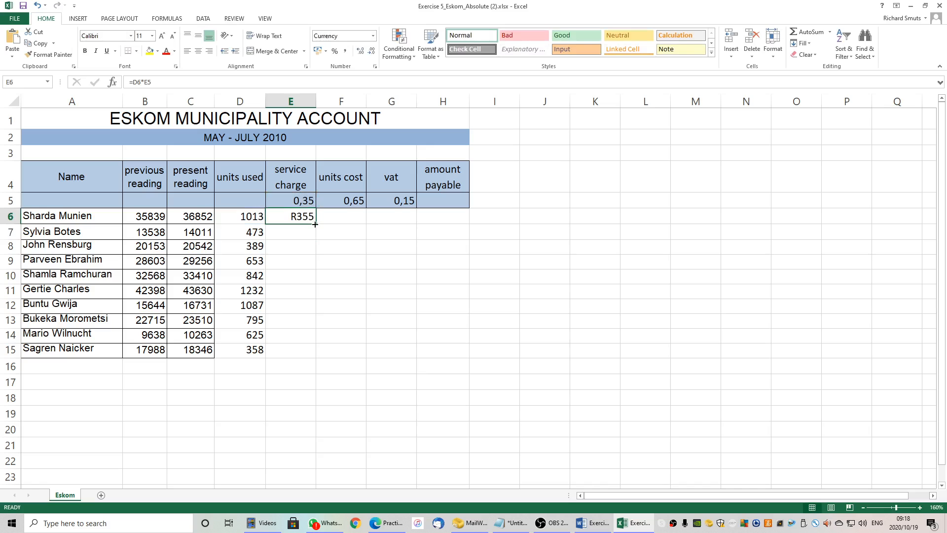
left_click_drag(315, 224, 306, 353)
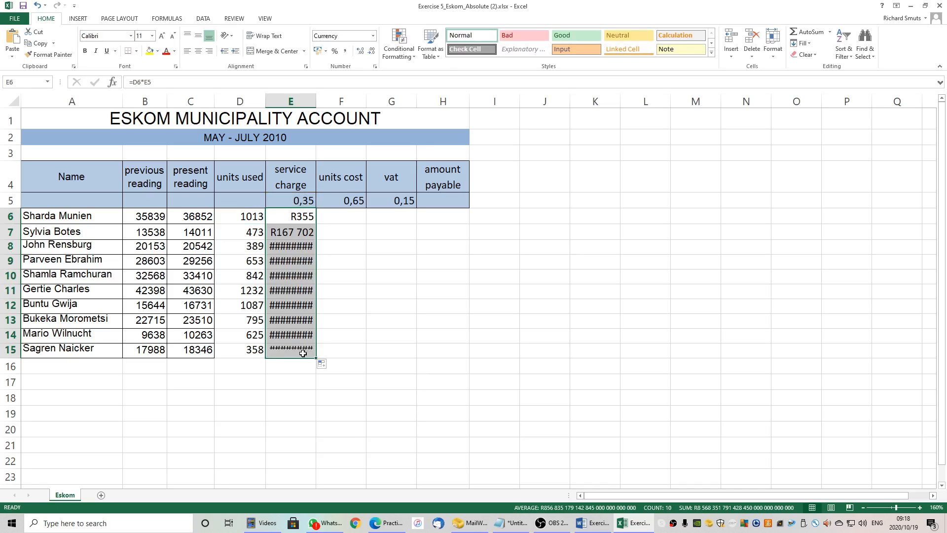
Widen column E to fit its contents and check which cells the filled service charge formulas refer to.
double_click(316, 102)
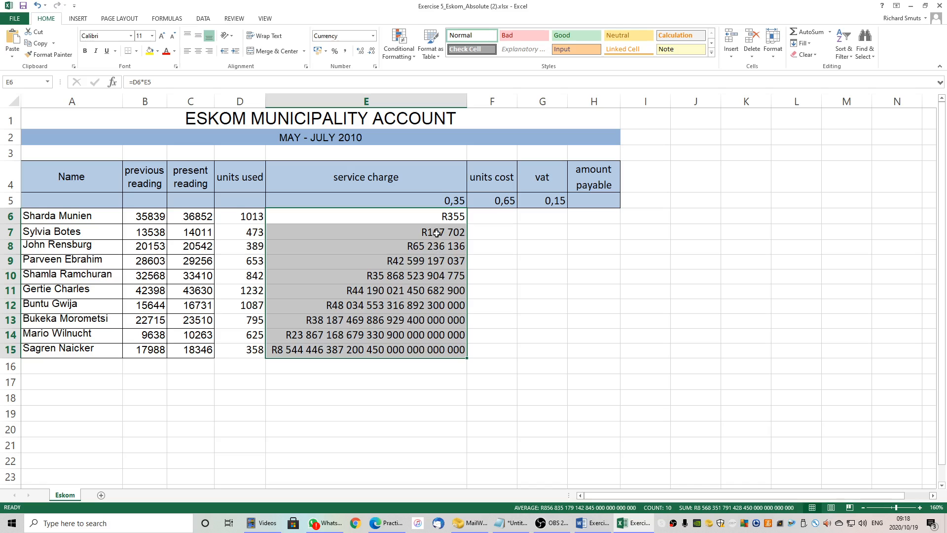
left_click(453, 200)
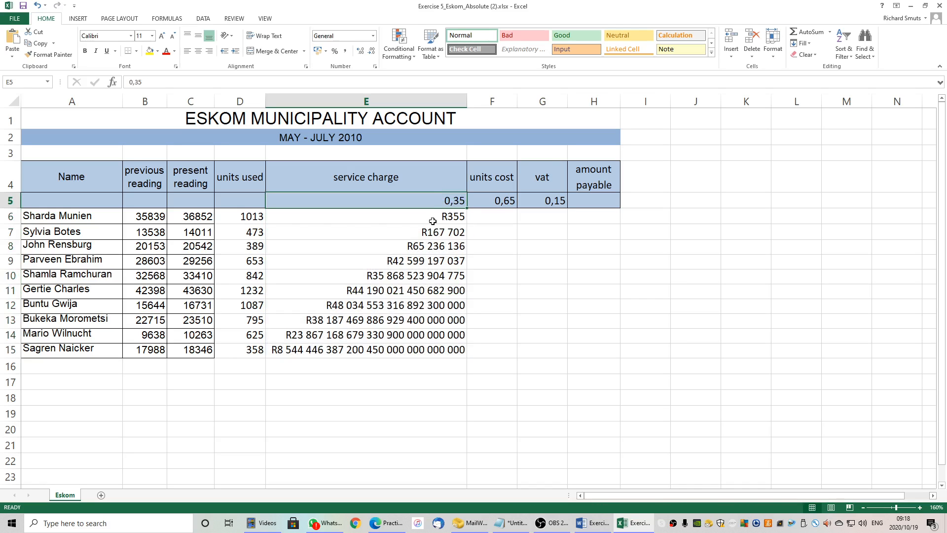
left_click(256, 220)
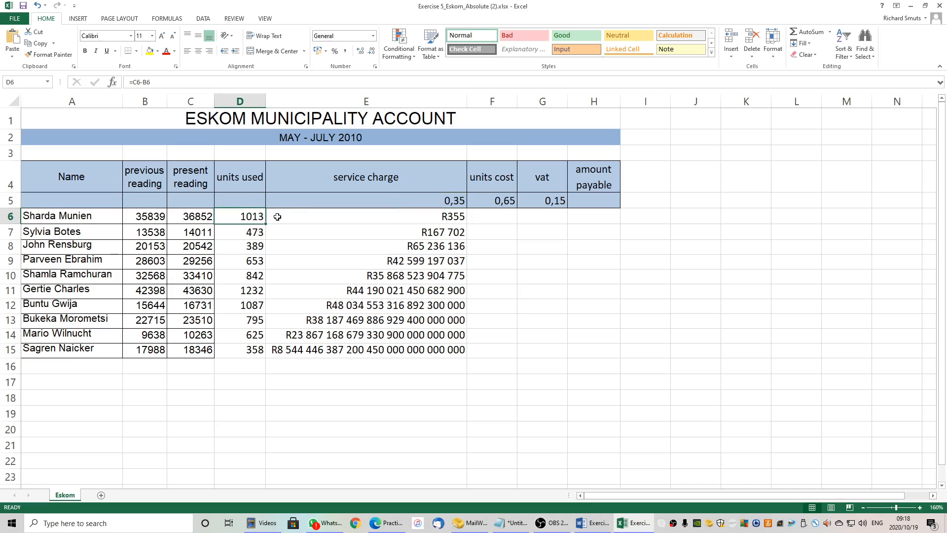
left_click(256, 233)
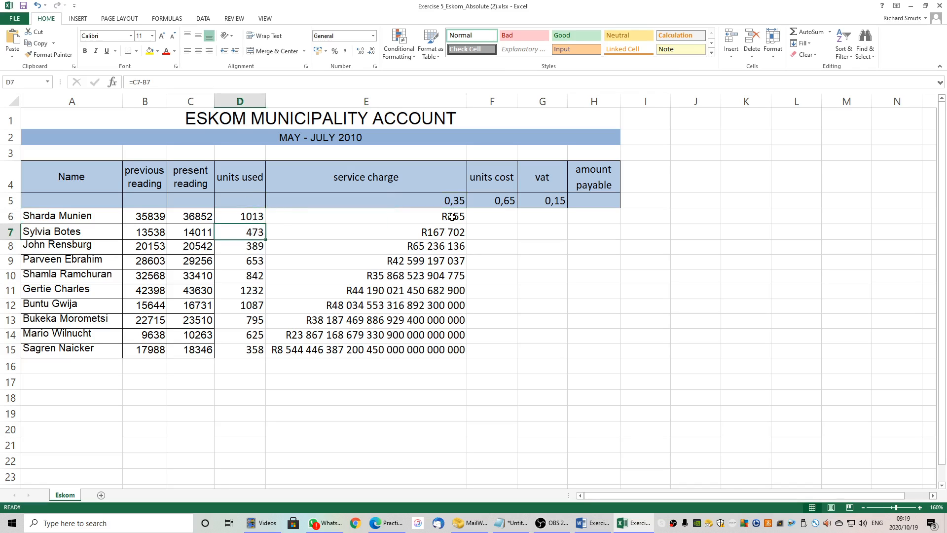
left_click(258, 248)
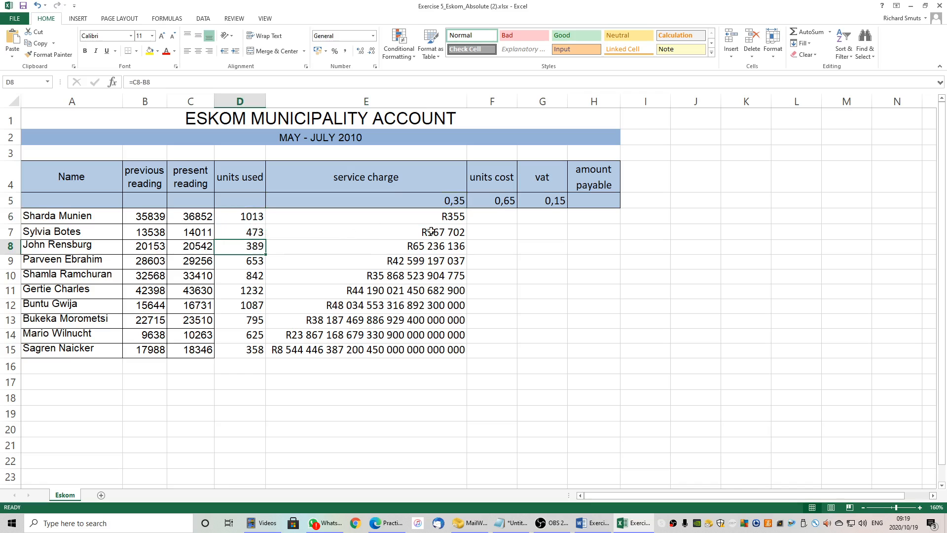
left_click(448, 233)
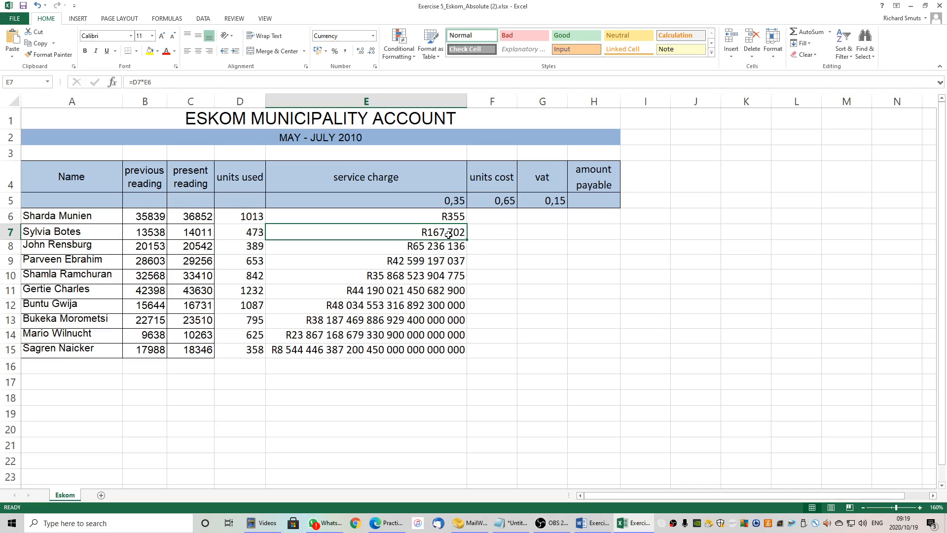
Undo the column E widening and the service charge fill, and clear the formula from E6.
key("ctrl+z")
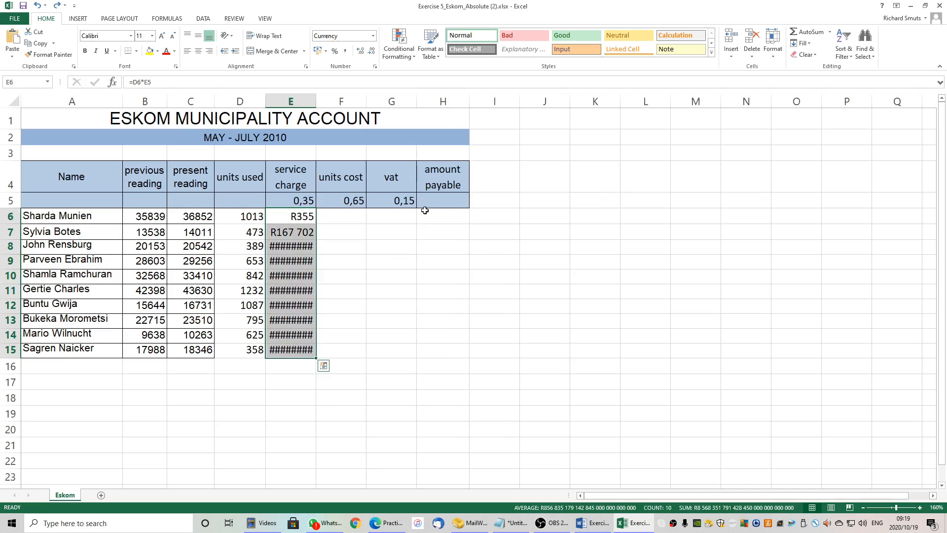
key("ctrl+z")
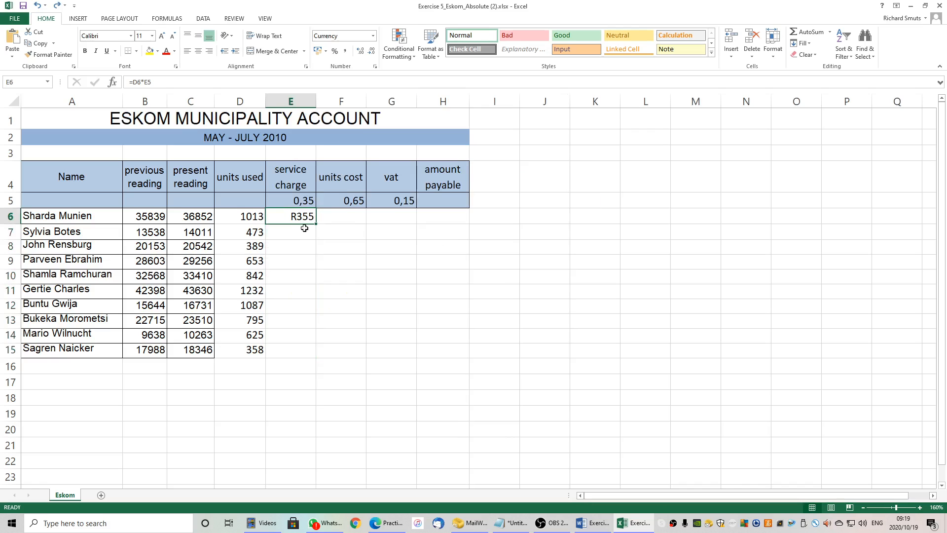
key("Delete")
Calculate the service charge in E6 with =D6*$E$5 and fill the formula down to E15.
type("=")
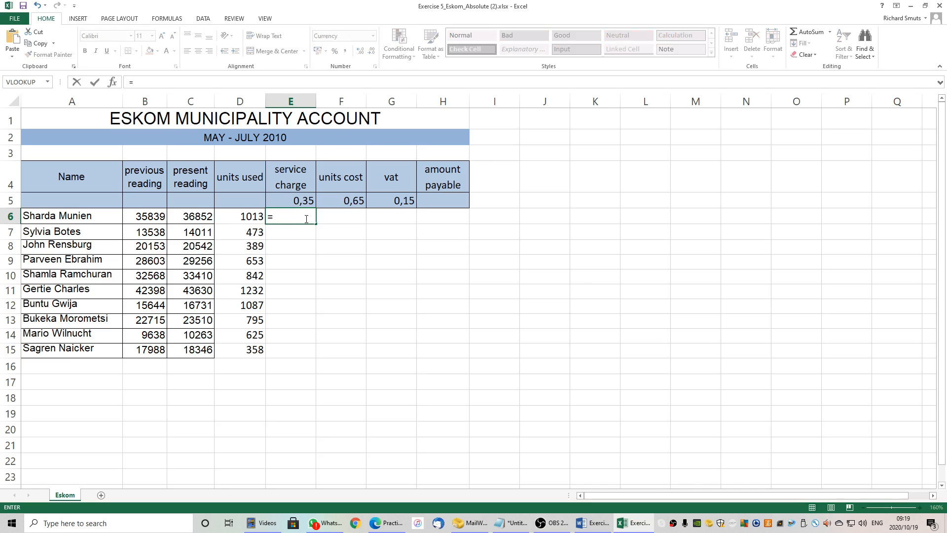
left_click(243, 217)
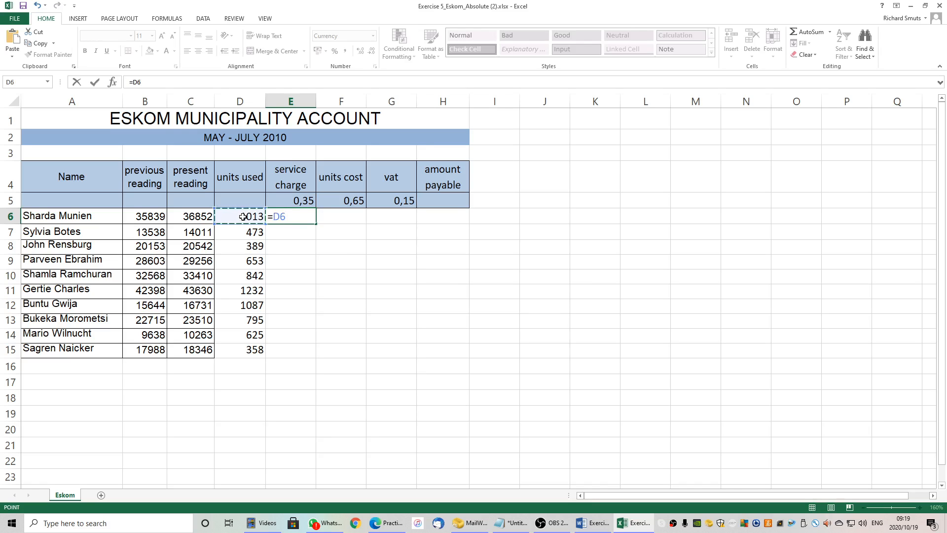
type("*")
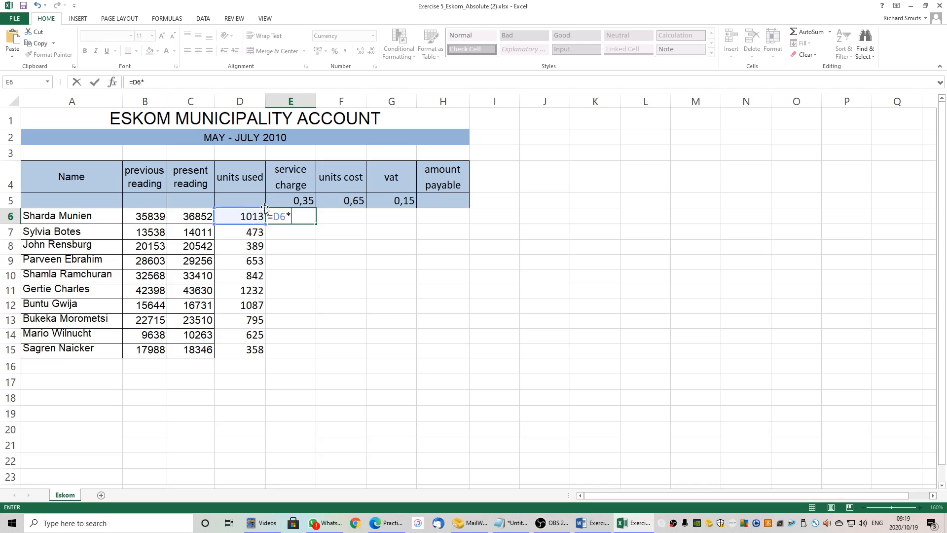
left_click(292, 202)
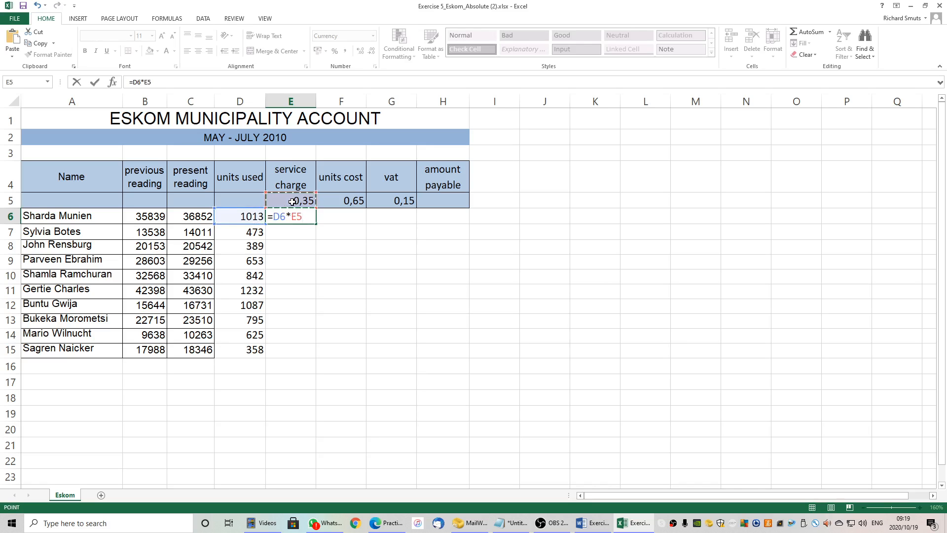
key("F4")
key("Return")
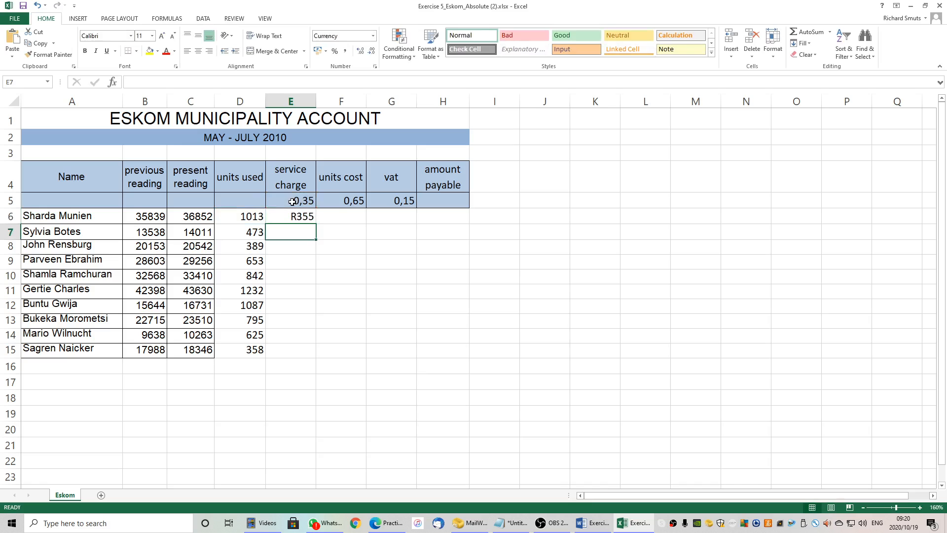
left_click(307, 218)
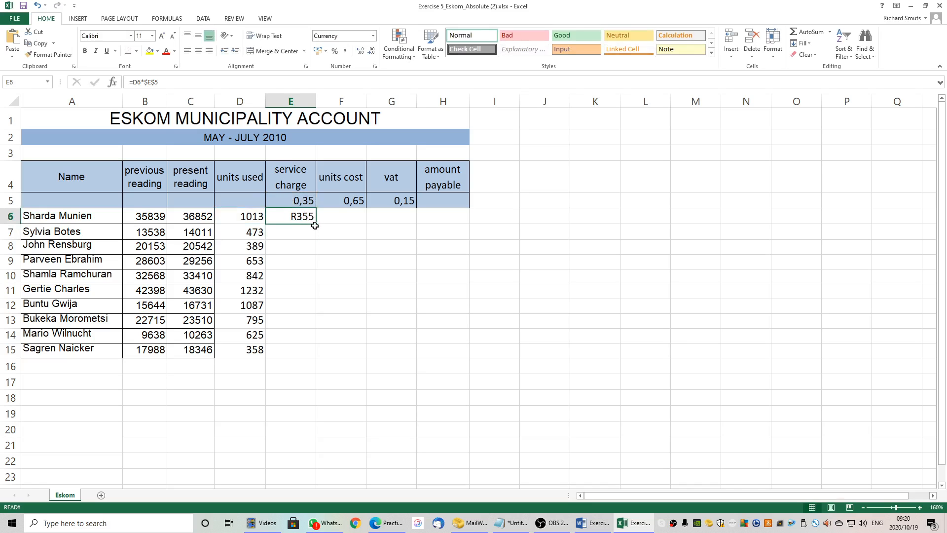
left_click_drag(317, 225, 301, 354)
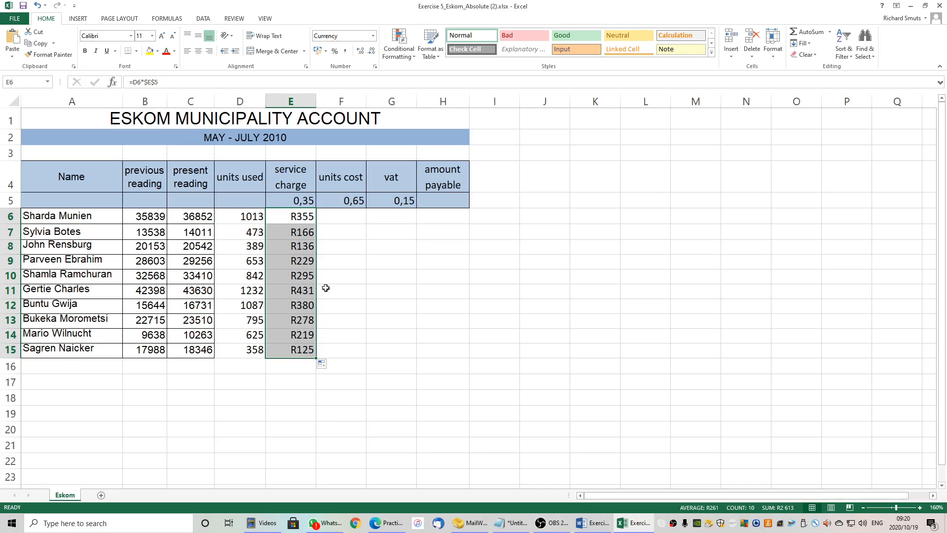
Calculate the units cost in F6 with =D6*$F$5 and fill the formula down to F15.
left_click(345, 206)
left_click(338, 219)
type("=")
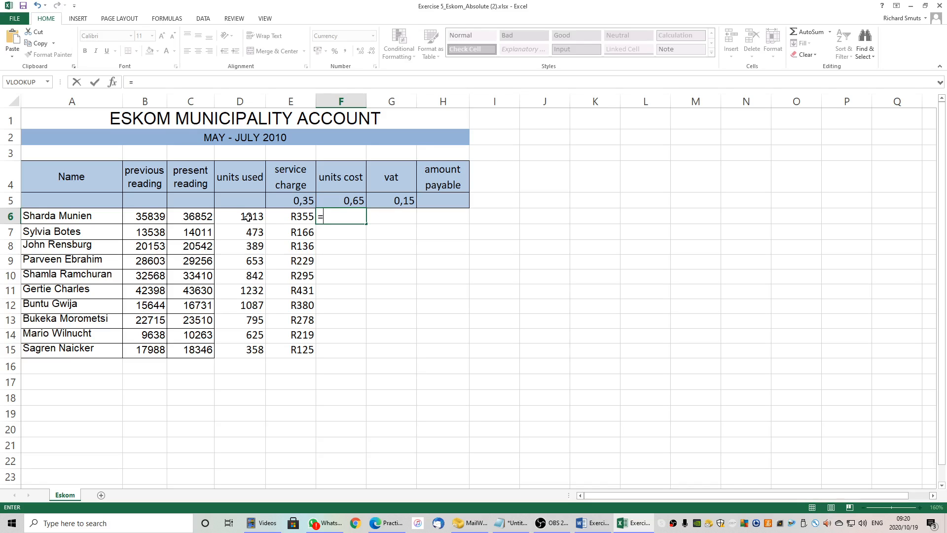
left_click(248, 218)
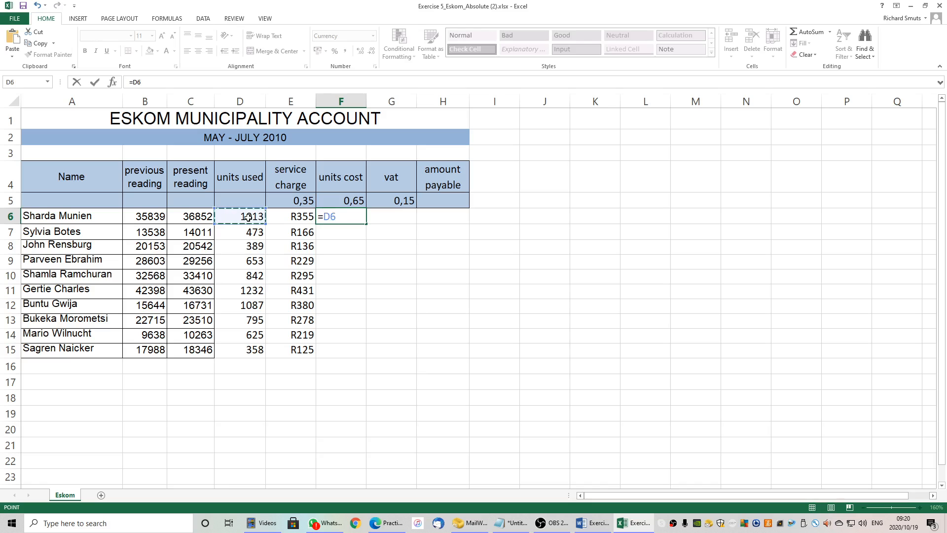
type("*")
left_click(339, 201)
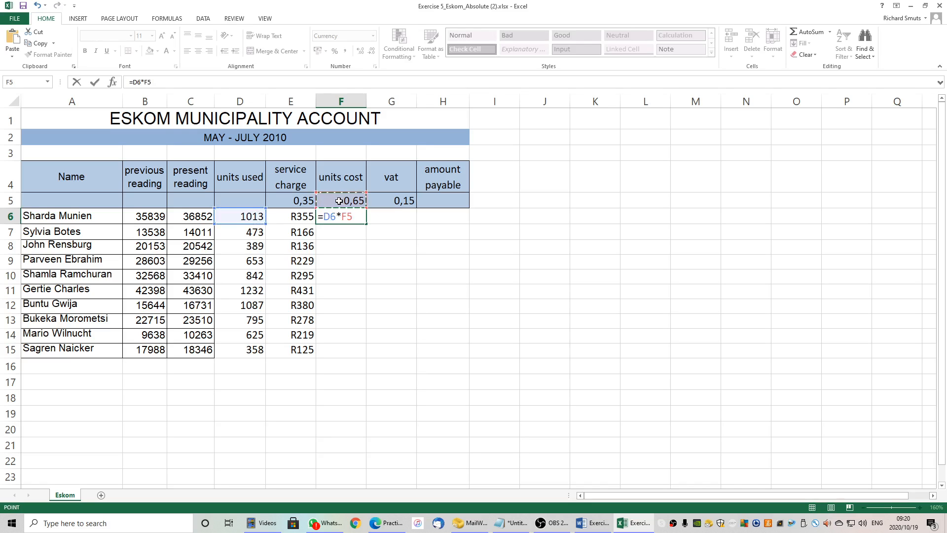
key("F4")
key("Return")
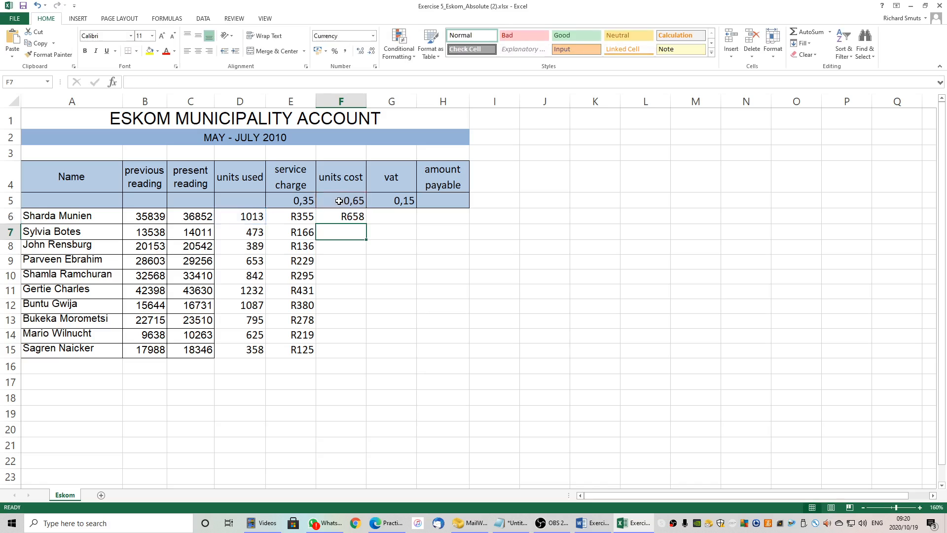
left_click(357, 221)
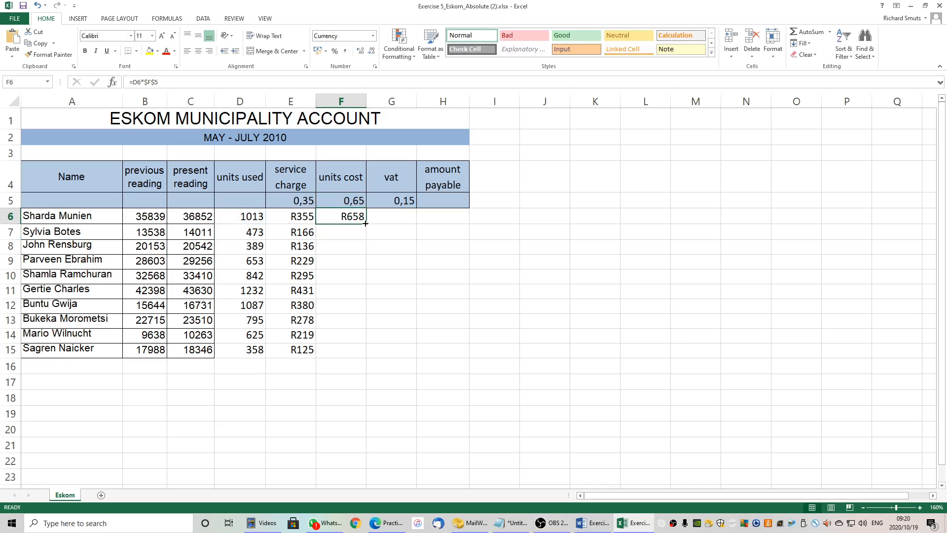
left_click_drag(364, 229, 360, 352)
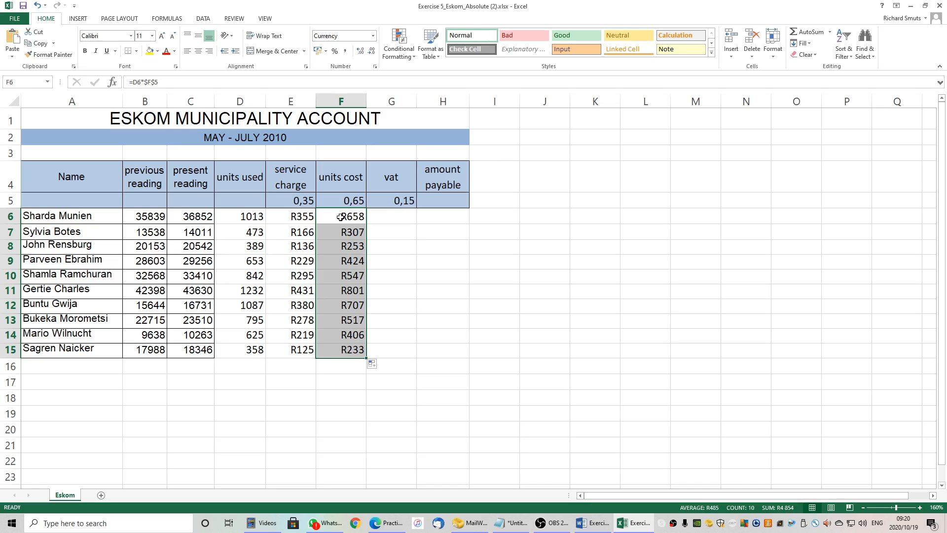
Begin the VAT formula in G6 with (E6+F6), the sum of service charge and units cost, and decline the suggested formula correction.
left_click(384, 216)
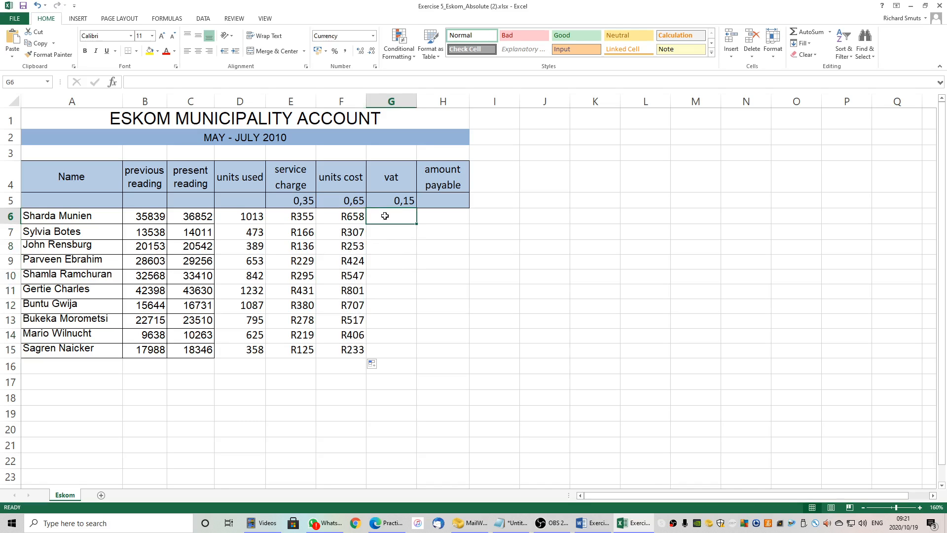
type("=(")
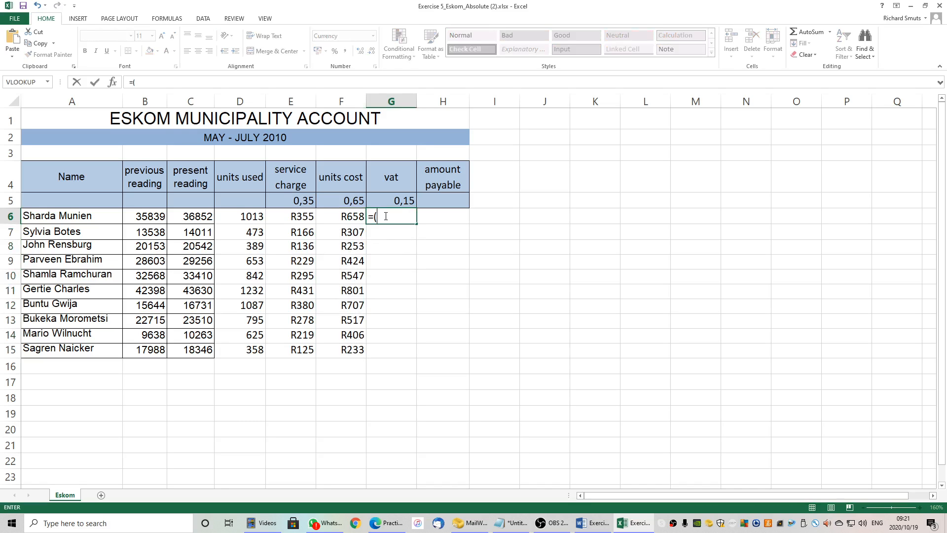
left_click(301, 217)
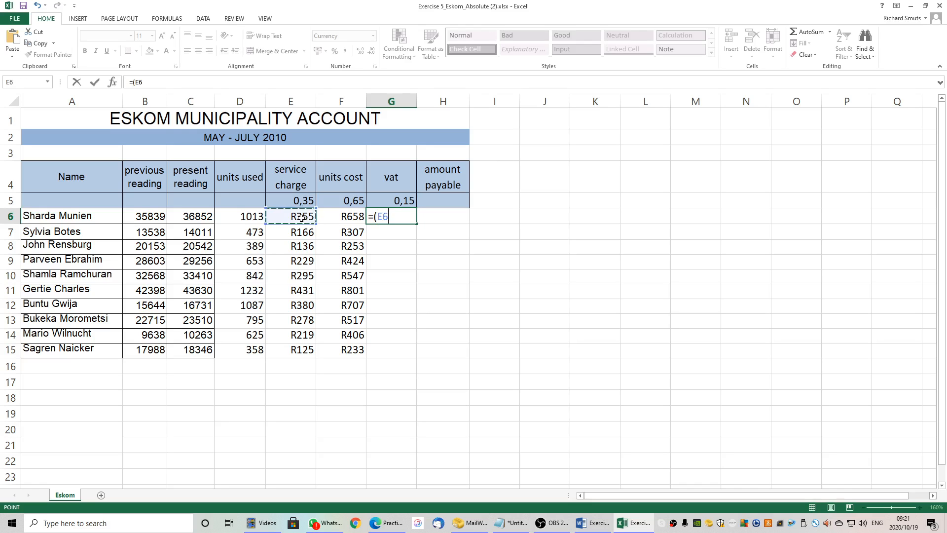
type("+")
left_click(330, 219)
type(")")
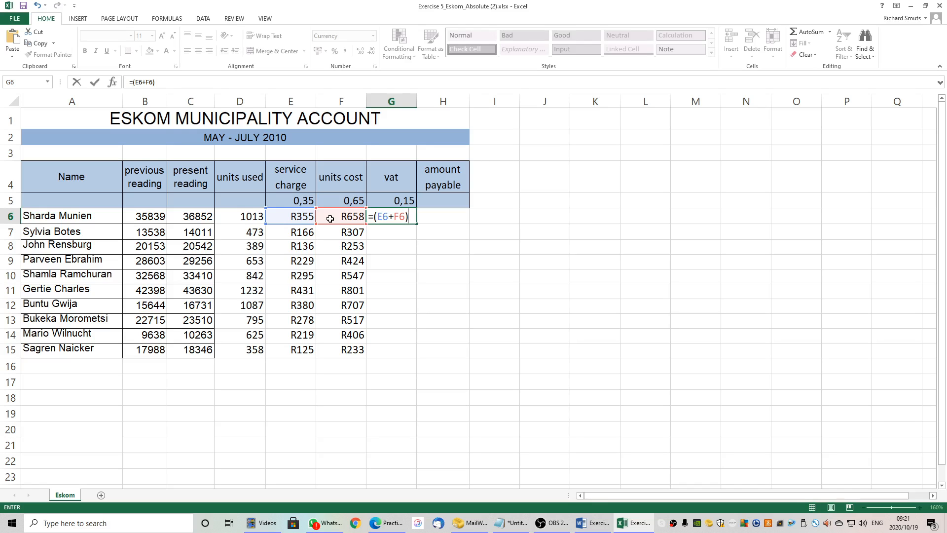
type("8")
key("Return")
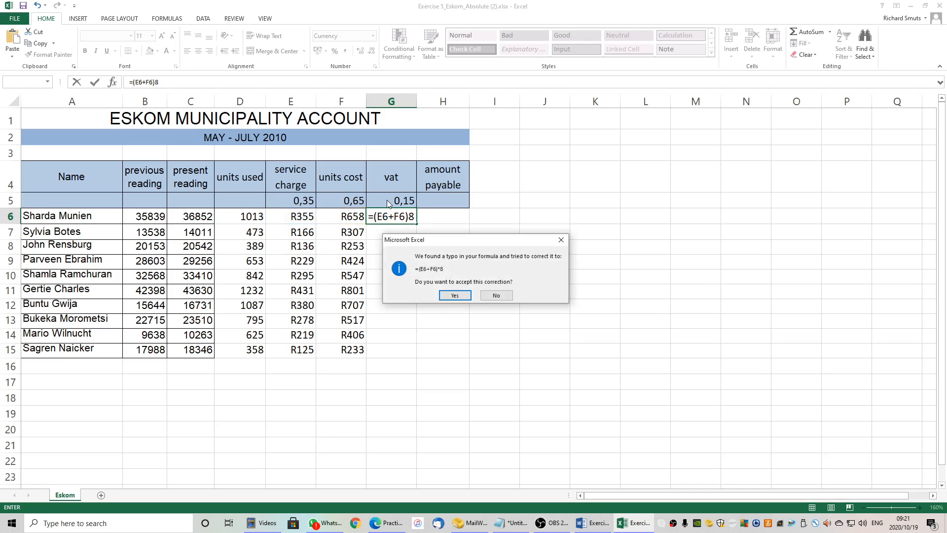
left_click(487, 296)
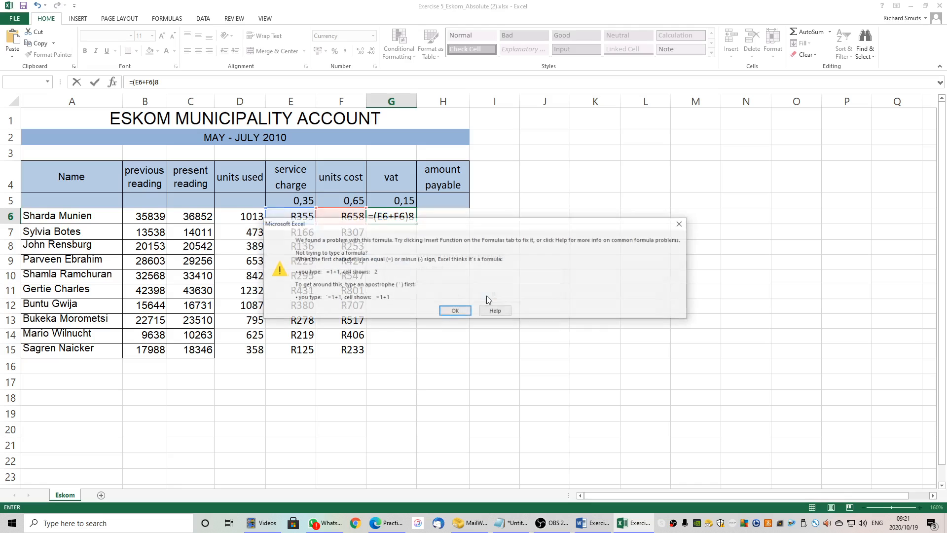
left_click(451, 311)
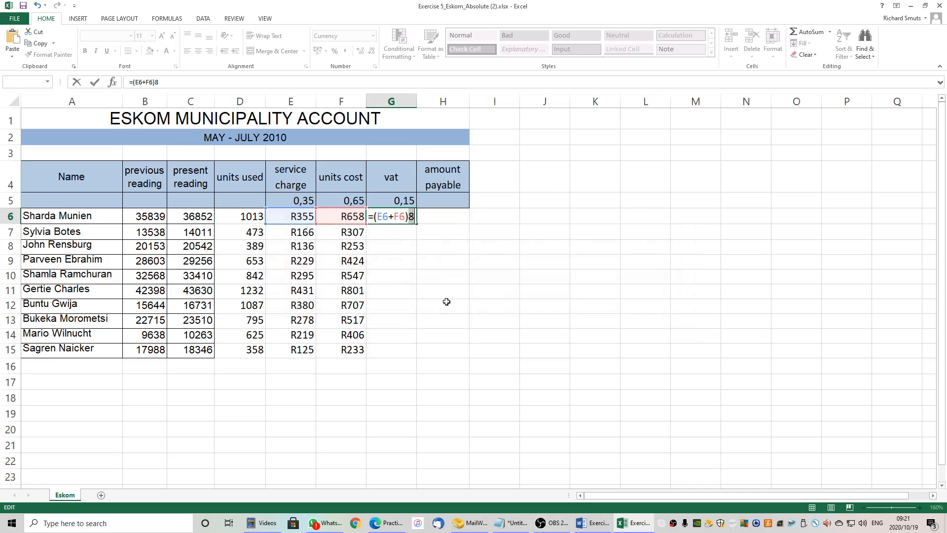
Complete the VAT formula in G6 as =(E6+F6)*$G$5 and fill it down to G15.
key("BackSpace")
type("*")
left_click(405, 201)
key("F4")
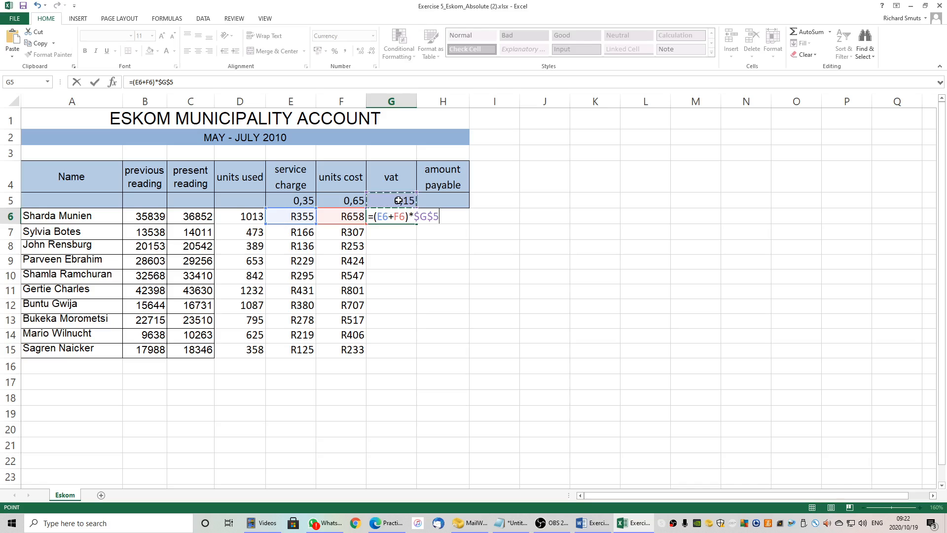
key("Return")
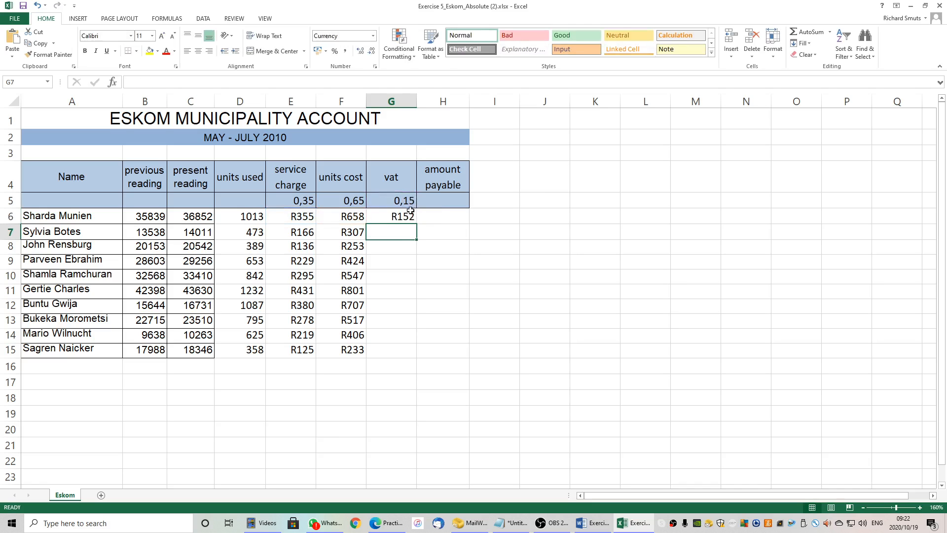
left_click(412, 218)
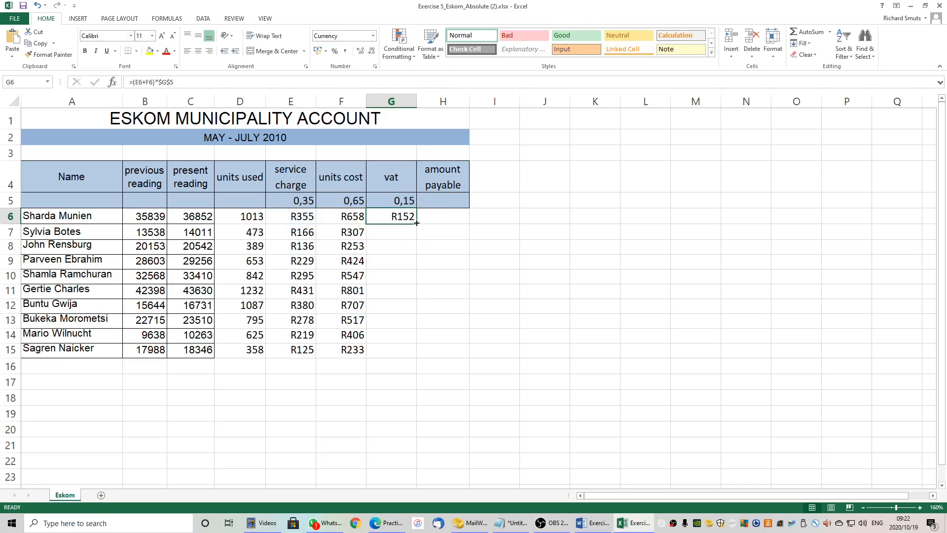
left_click_drag(417, 224, 405, 355)
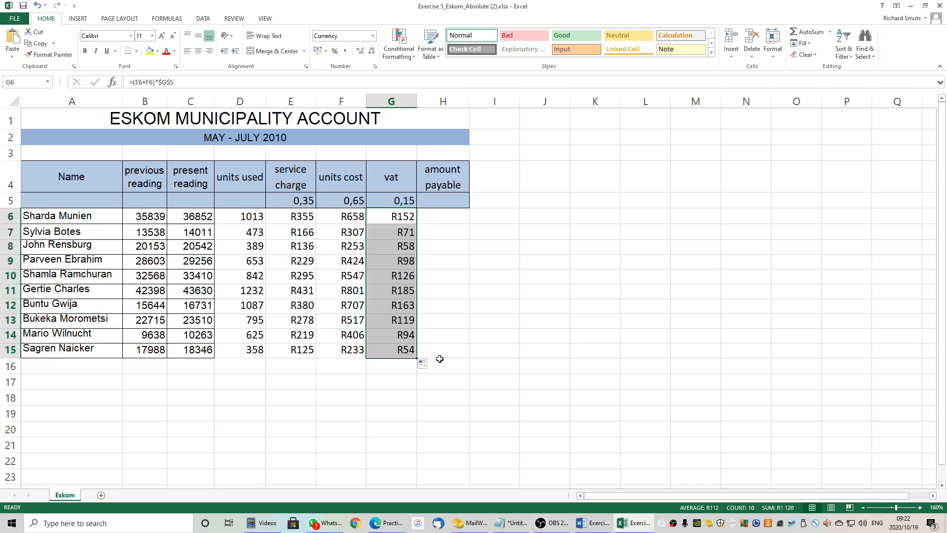
Calculate the amount payable in H6 with =E6+F6+G6 and fill the formula down to H15.
left_click(439, 218)
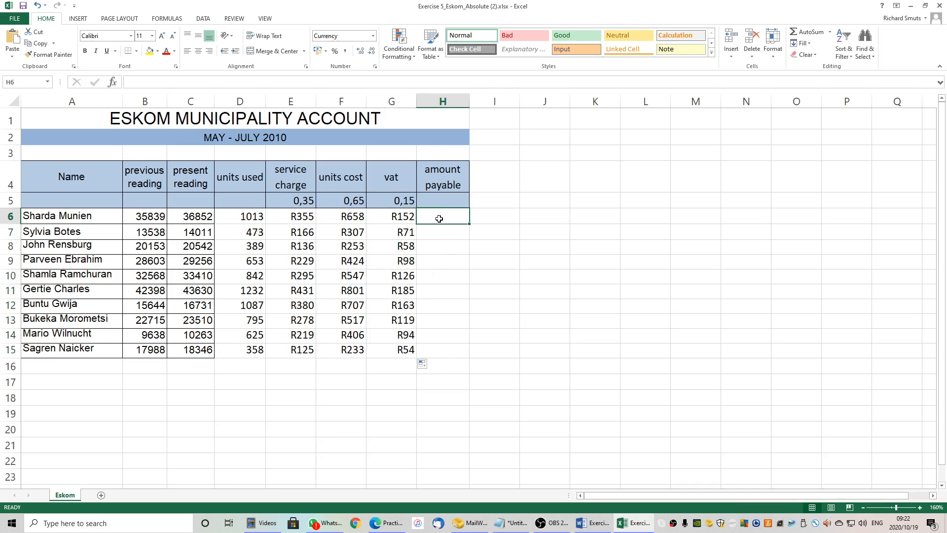
type("=")
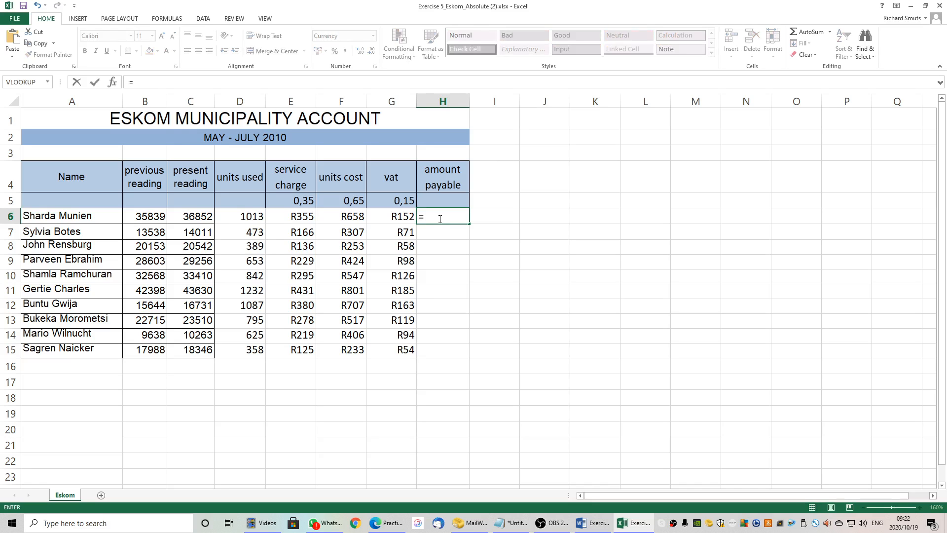
left_click(303, 219)
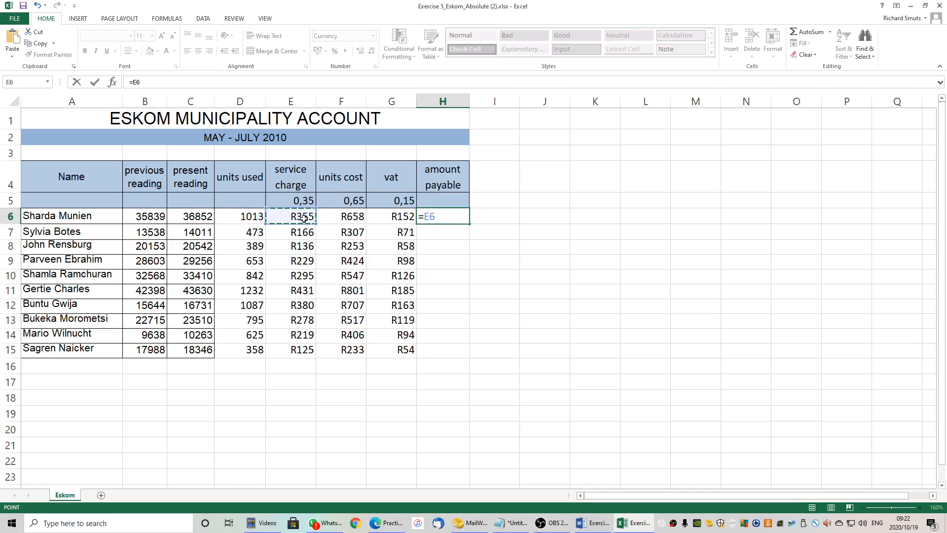
type("+")
left_click(341, 219)
type("+")
left_click(391, 220)
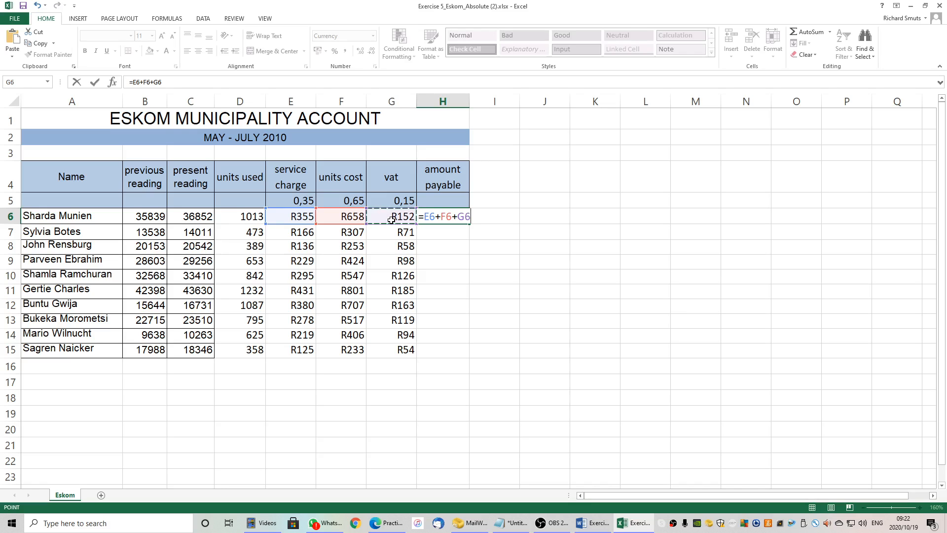
key("Return")
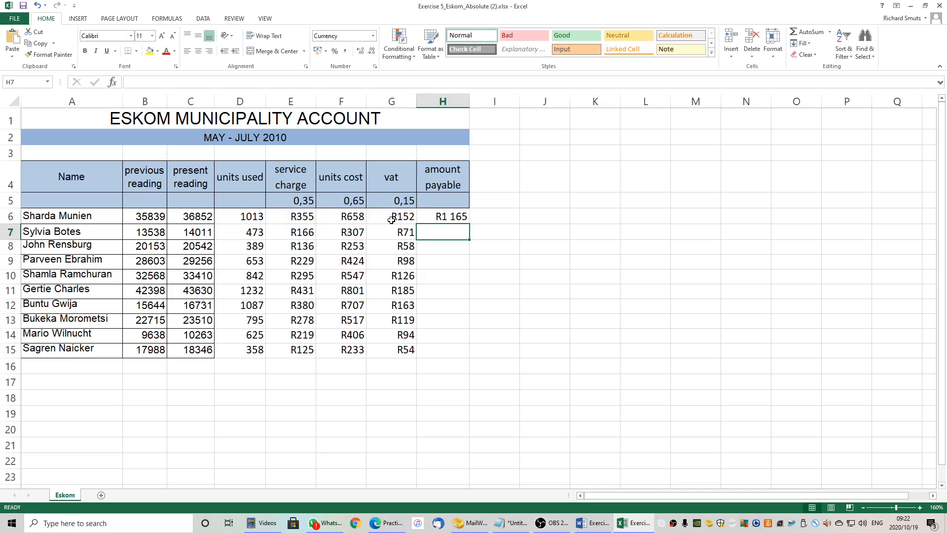
left_click(466, 221)
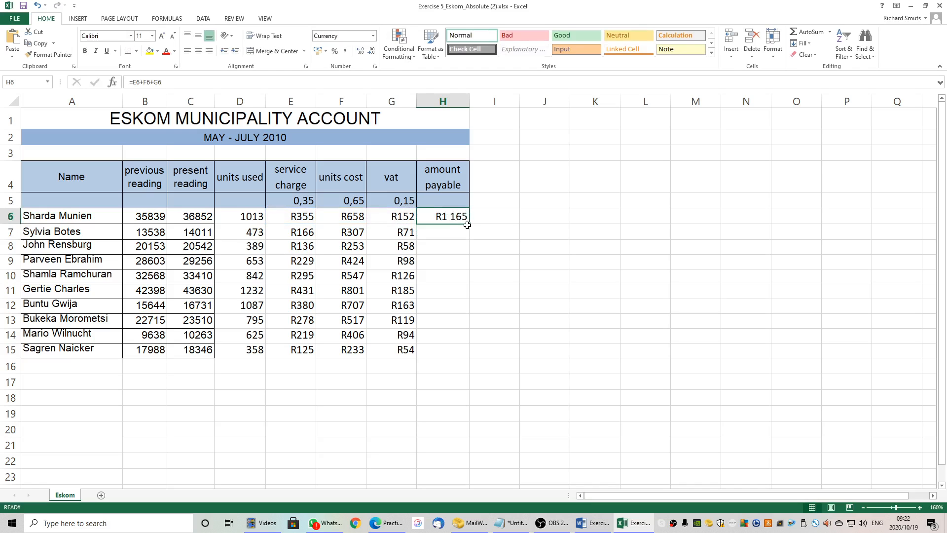
left_click_drag(468, 223, 462, 353)
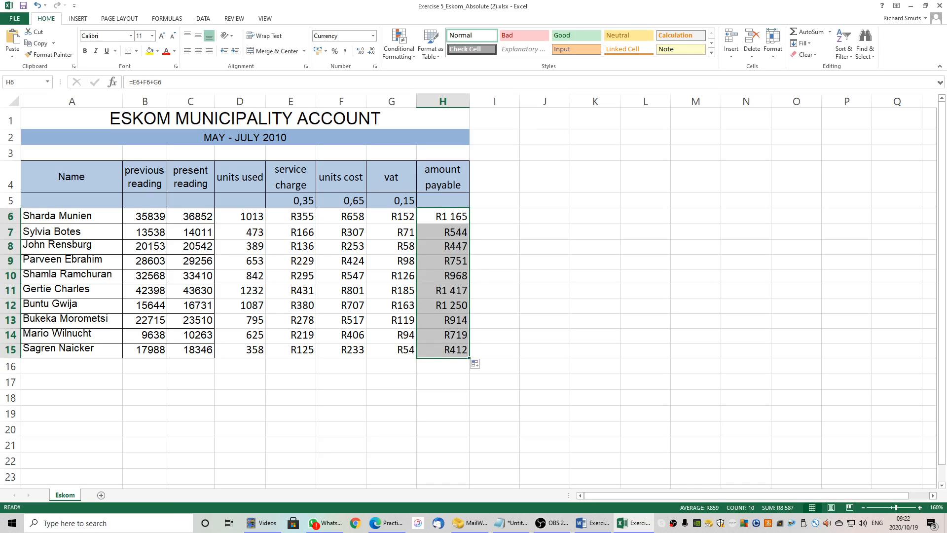
Bring the Word exercise document beside the worksheet, compare the results with its sample solution table, and move it away again.
left_click_drag(0, 94, 583, 86)
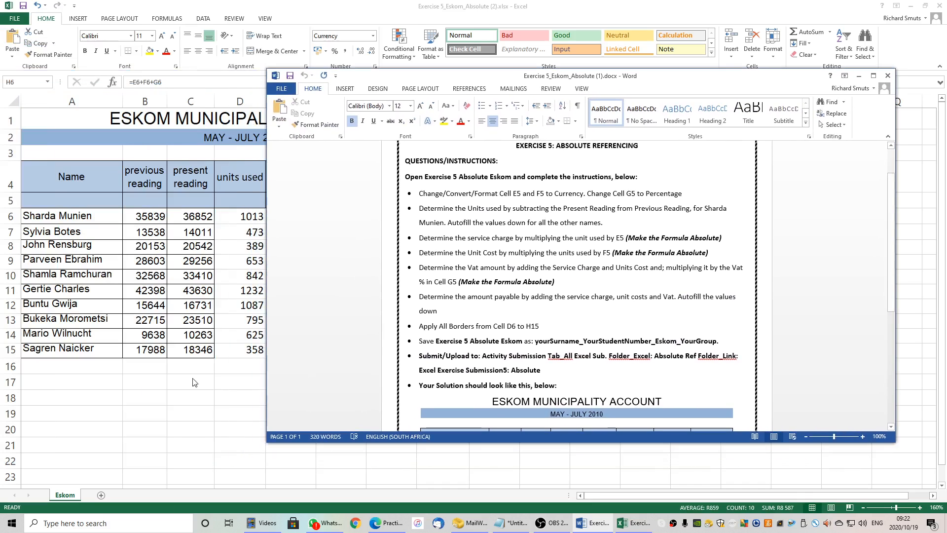
scroll(435, 381, "down", 4)
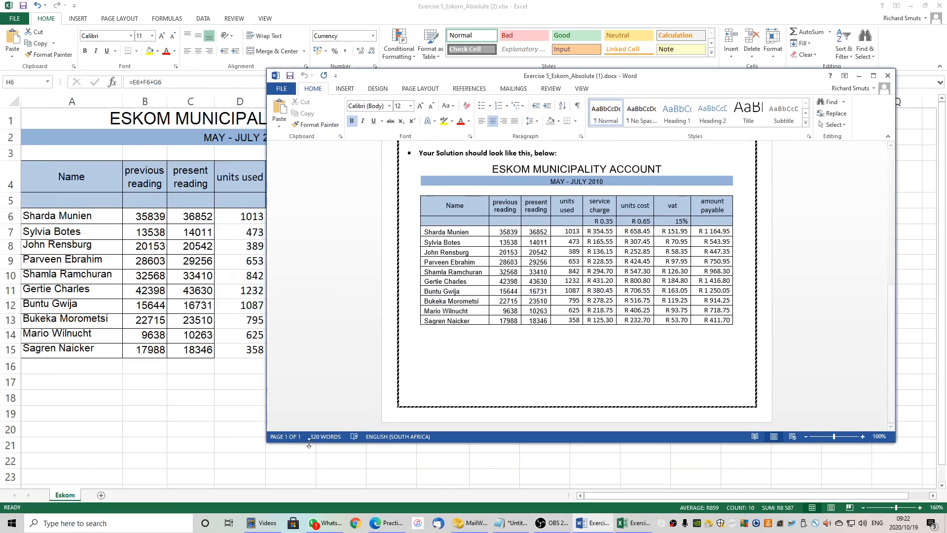
left_click_drag(265, 443, 485, 440)
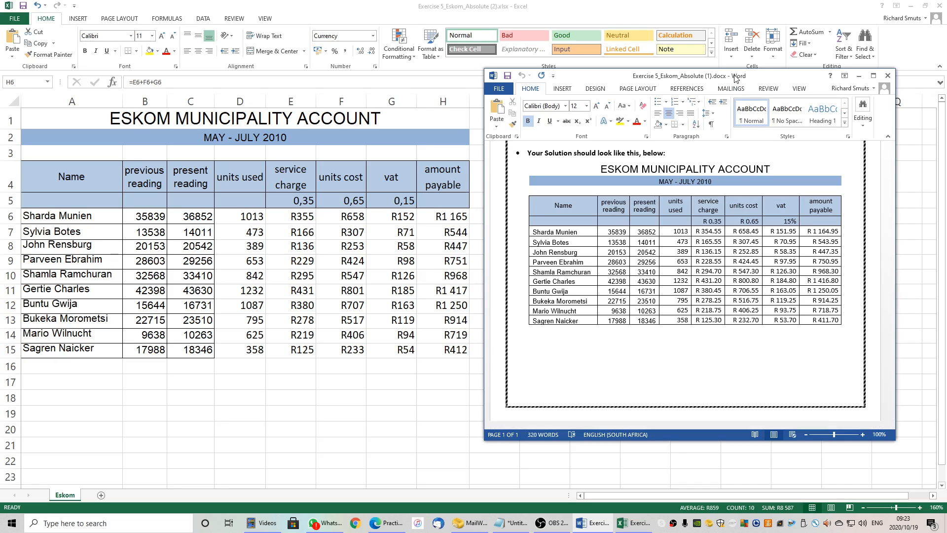
left_click_drag(735, 78, 0, 29)
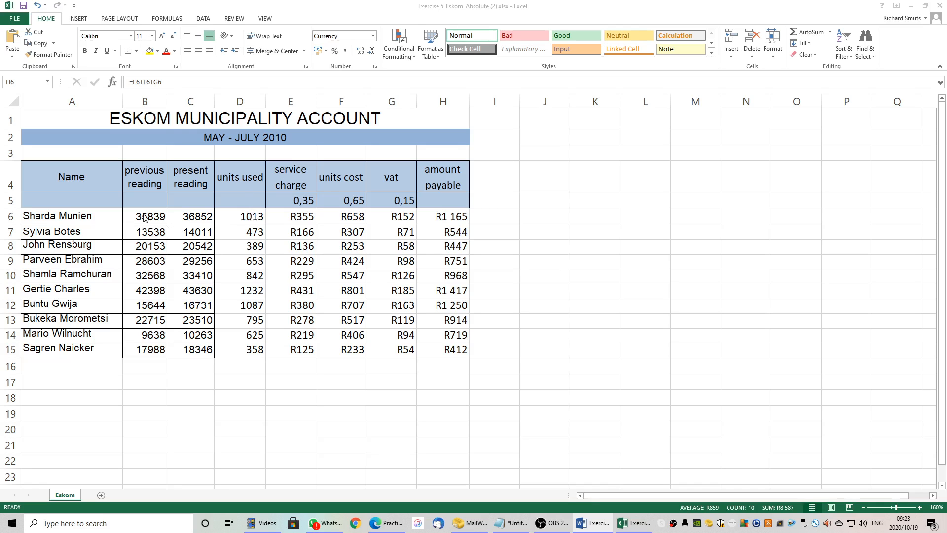
Apply outline and inside borders to cells D6 to H15.
left_click(234, 216)
left_click_drag(234, 215, 440, 351)
right_click(440, 350)
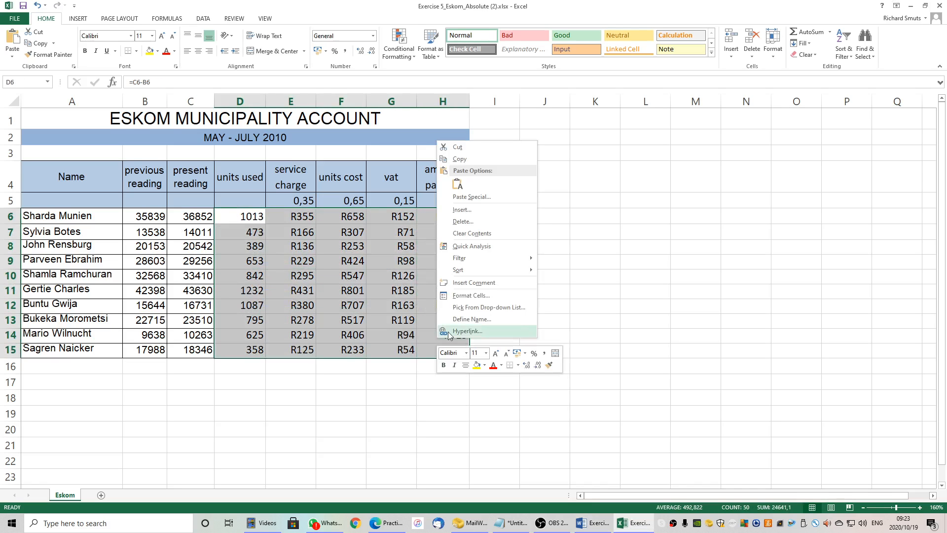
left_click(469, 296)
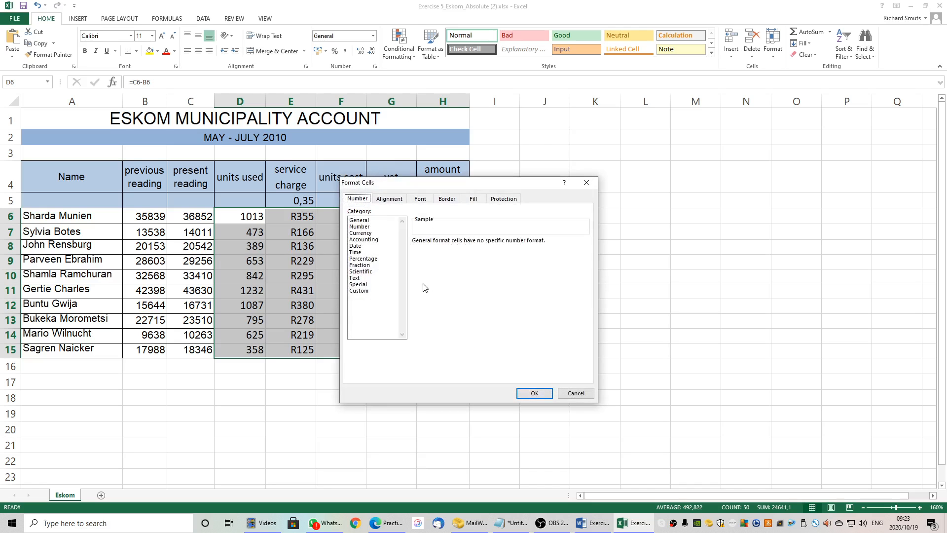
left_click(444, 200)
left_click(477, 233)
left_click(503, 235)
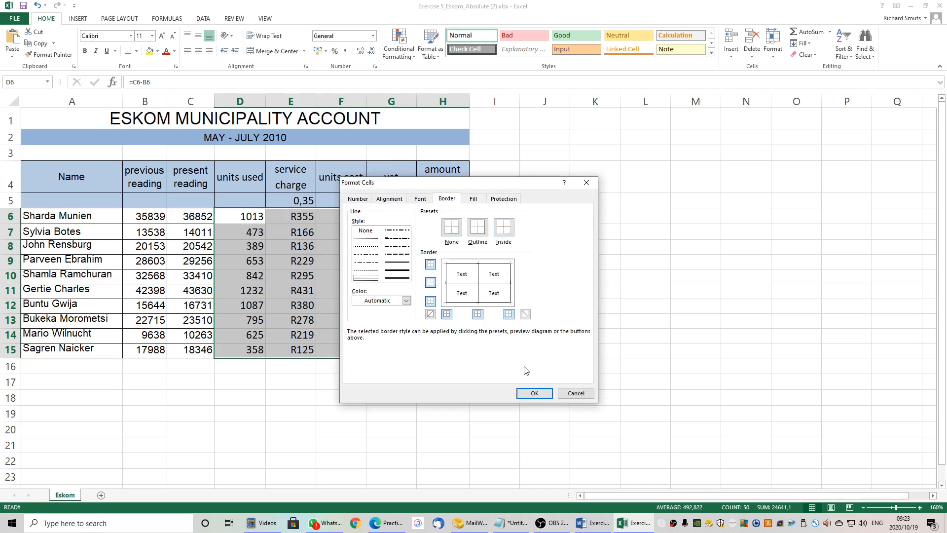
left_click(531, 393)
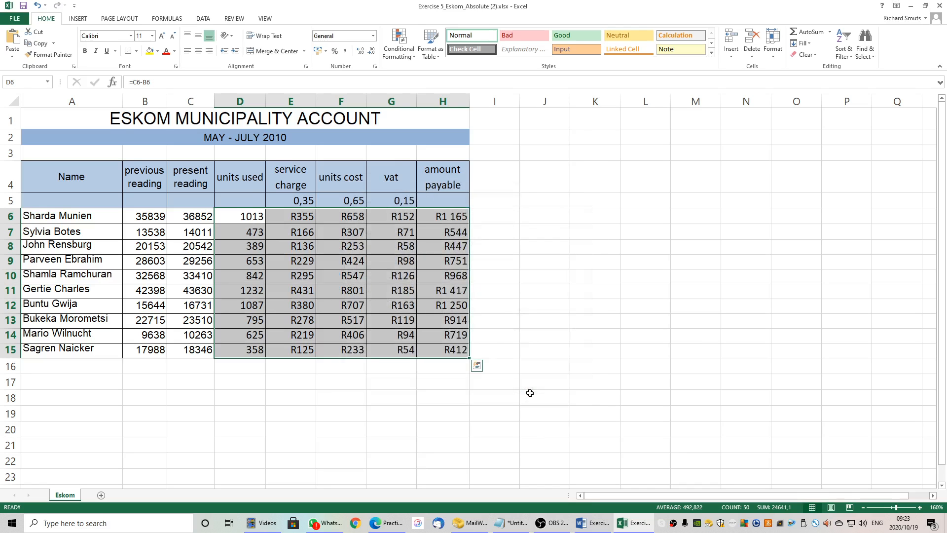
left_click(502, 297)
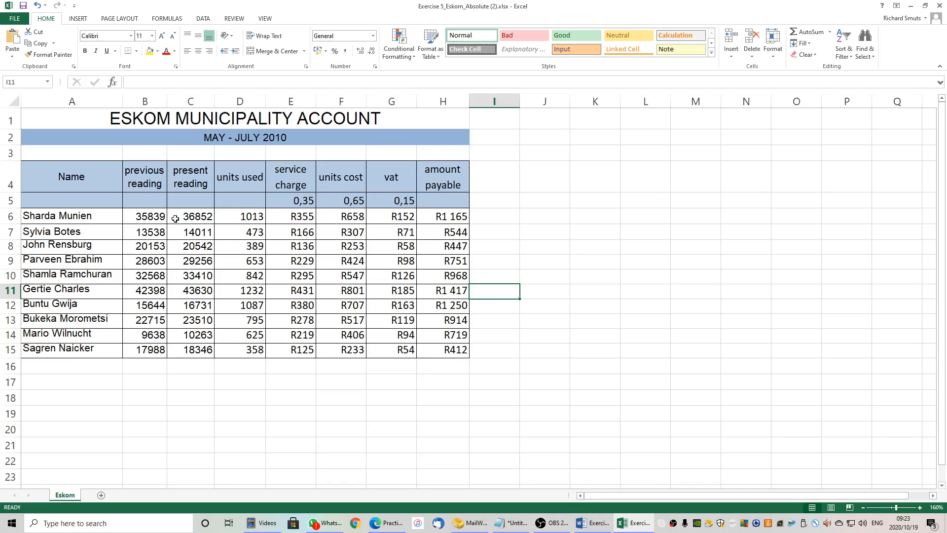
Check the readings in B6:C6 and the units used in D6, and display the formulas in all cells.
left_click_drag(153, 215, 186, 218)
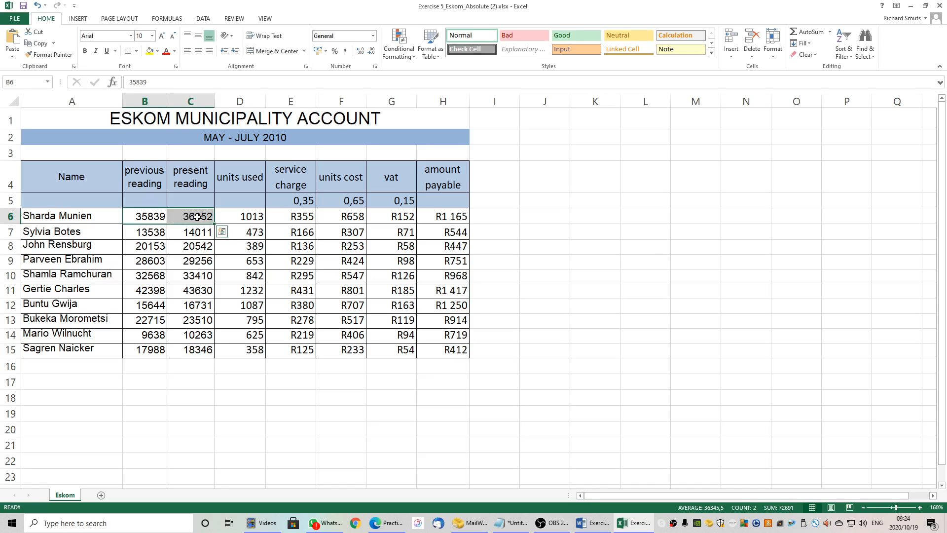
left_click(233, 219)
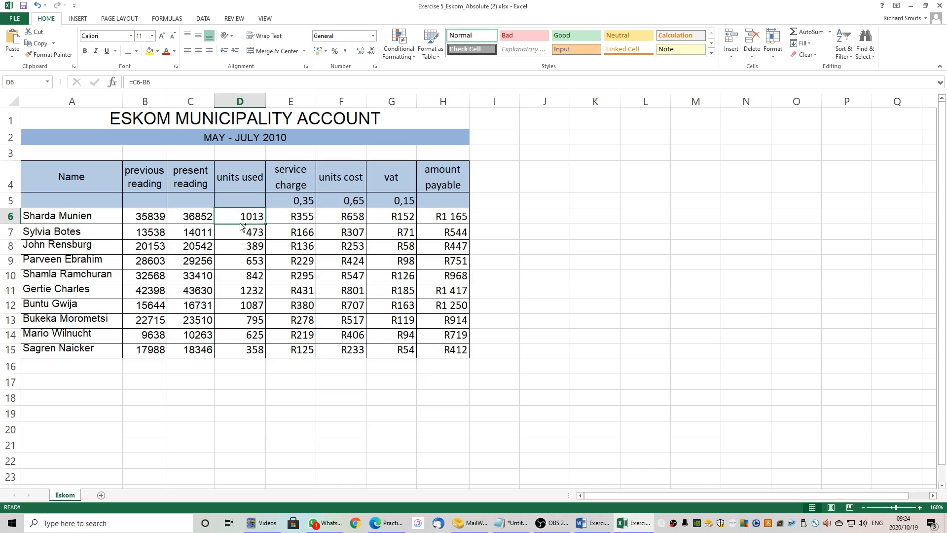
key("ctrl+grave")
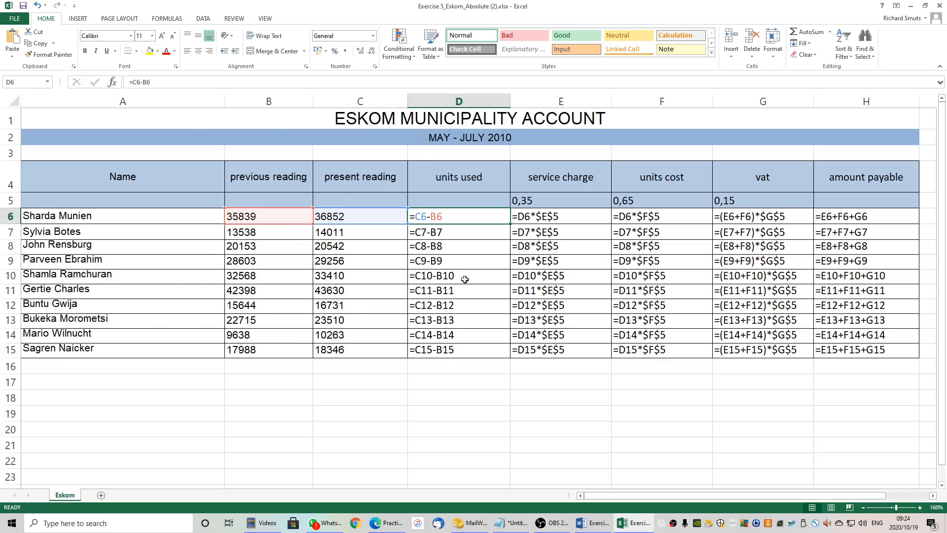
key("ctrl+grave")
key("ctrl+grave")
Check the rate cells E5, F5 and G5 against the absolute references in the formulas, and return to showing calculated values.
left_click(537, 200)
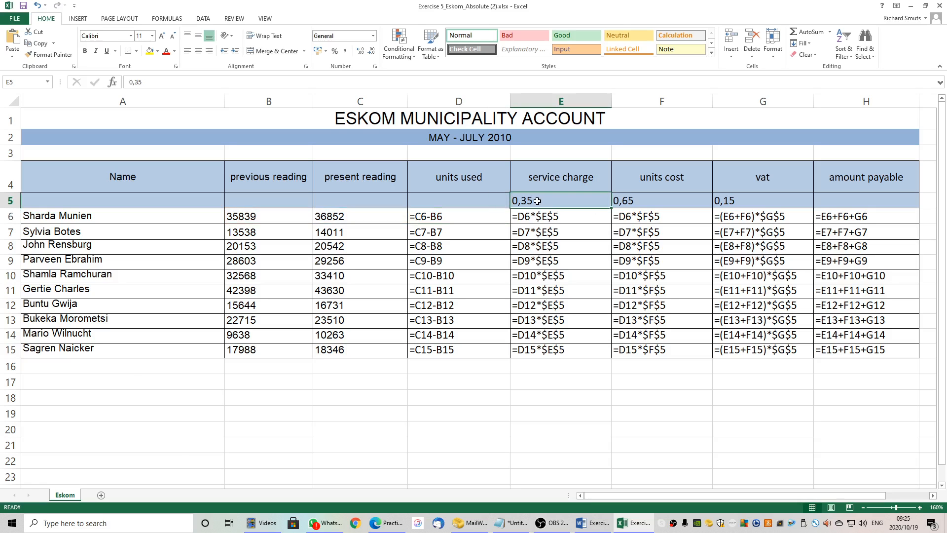
left_click(642, 201)
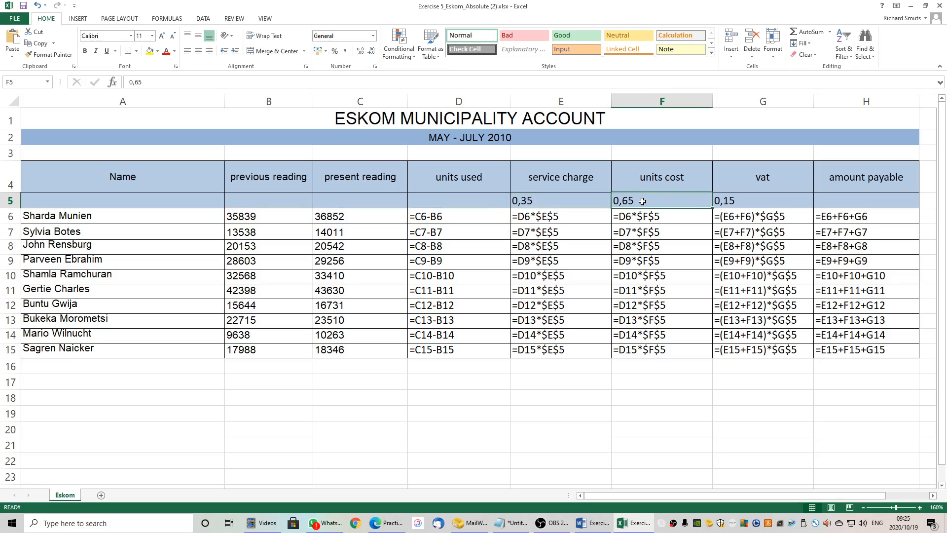
left_click(740, 201)
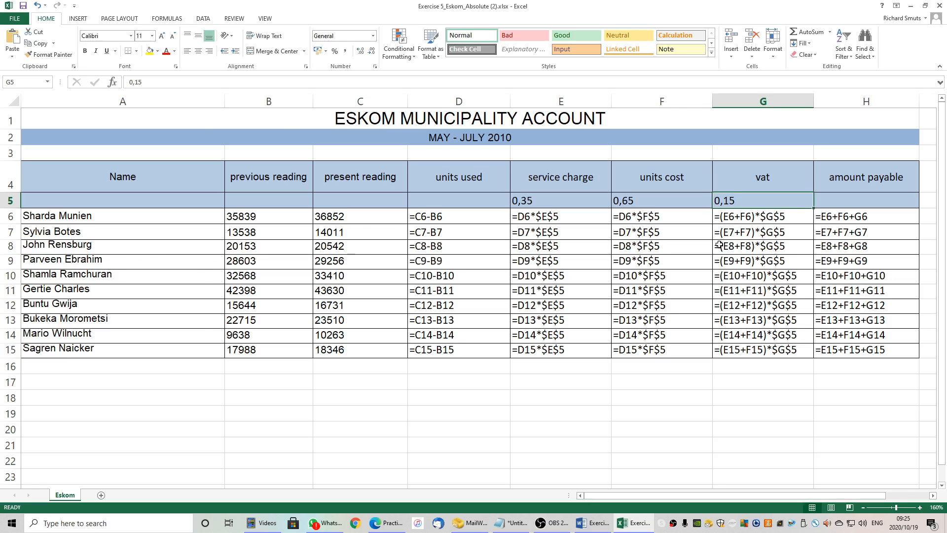
key("ctrl+grave")
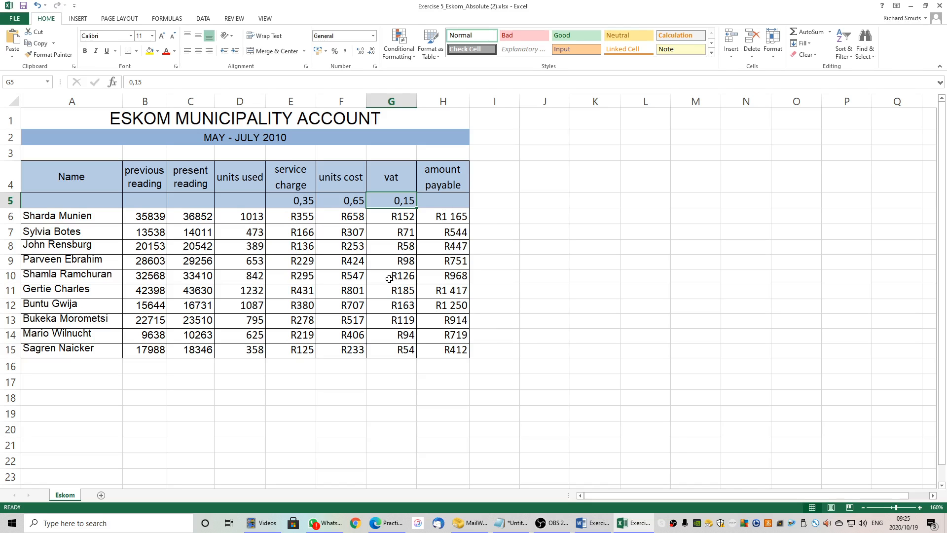
mouse_move(553, 527)
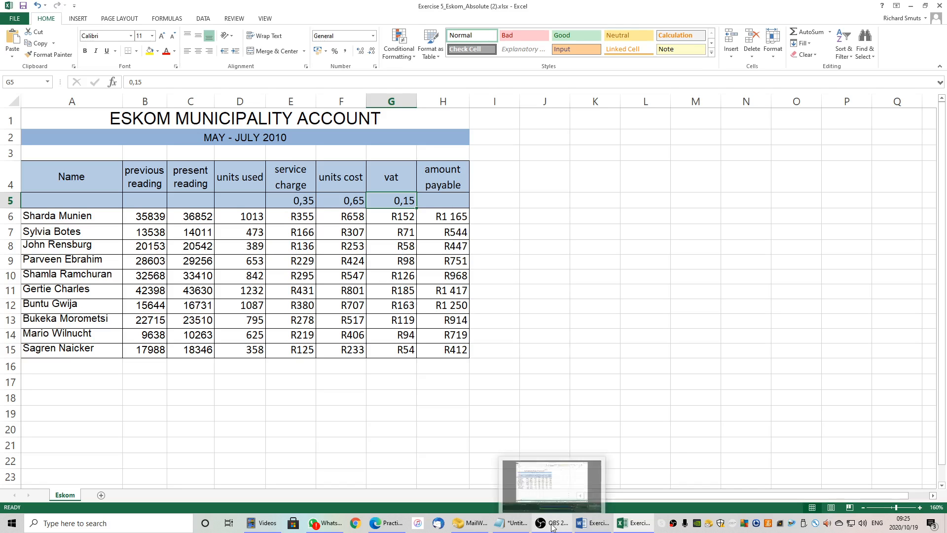